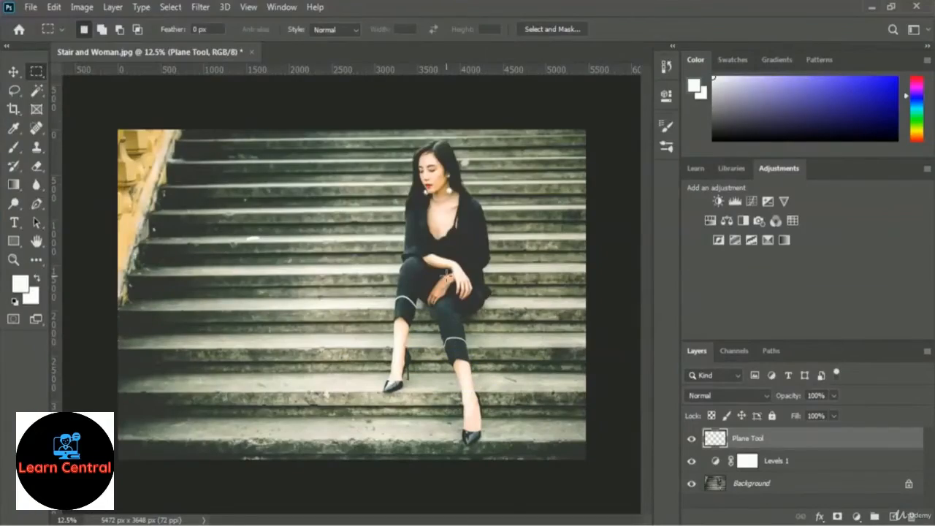
{"action": "key", "text": "ctrl+o"}
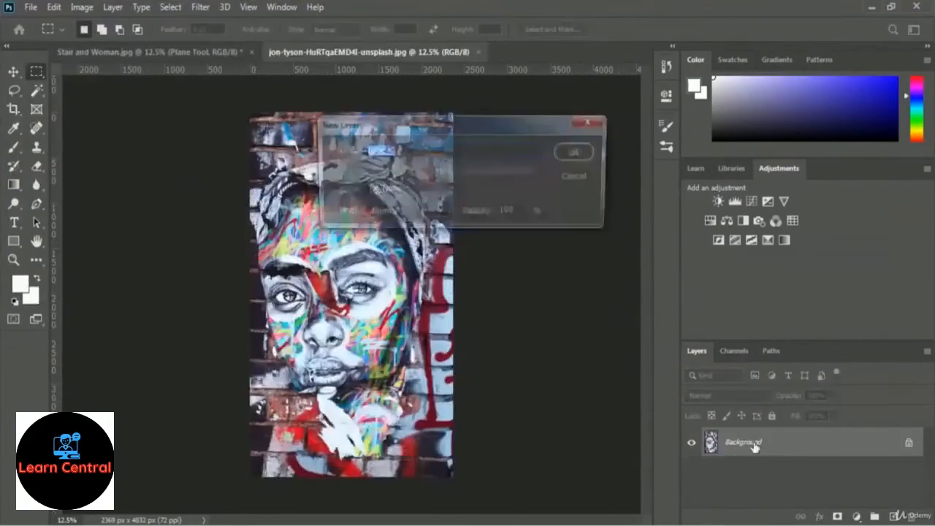
{"action": "key", "text": "ctrl+a"}
{"action": "left_click", "coordinate": [201, 7]}
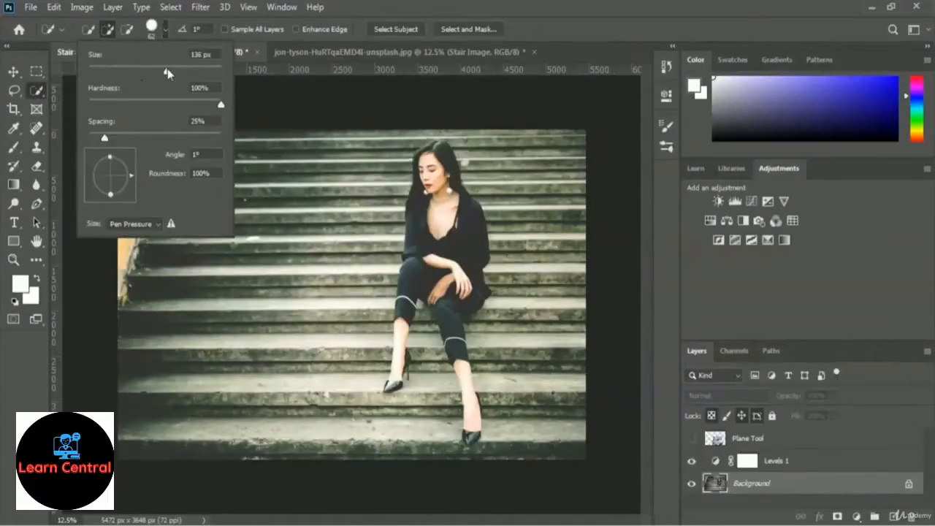
{"action": "left_click_drag", "start_coordinate": [168, 73], "coordinate": [171, 72]}
{"action": "mouse_move", "coordinate": [439, 151]}
{"action": "left_mouse_down"}
{"action": "mouse_move", "coordinate": [442, 251]}
{"action": "mouse_move", "coordinate": [463, 293]}
{"action": "mouse_move", "coordinate": [428, 341]}
{"action": "left_mouse_up"}
{"action": "left_click", "coordinate": [129, 31]}
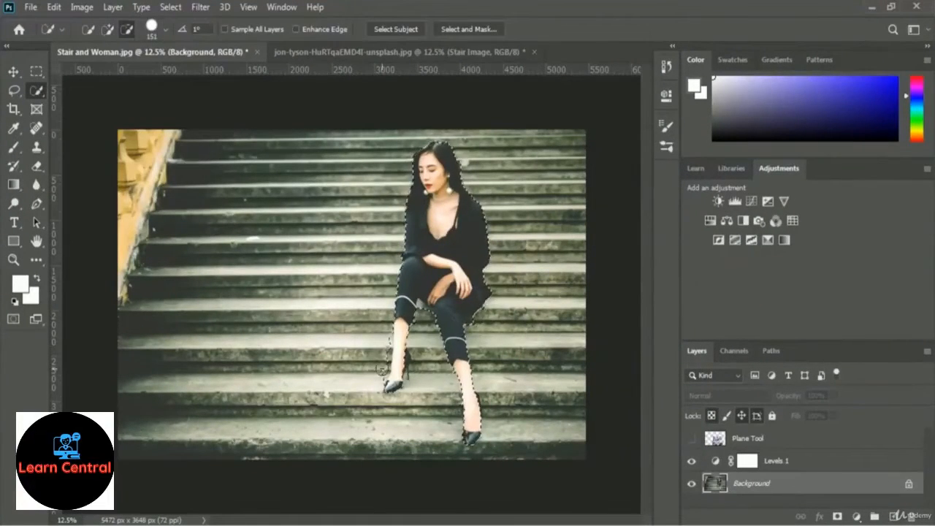
{"action": "left_click", "coordinate": [691, 439]}
{"action": "left_click", "coordinate": [753, 439]}
{"action": "left_click", "coordinate": [839, 517]}
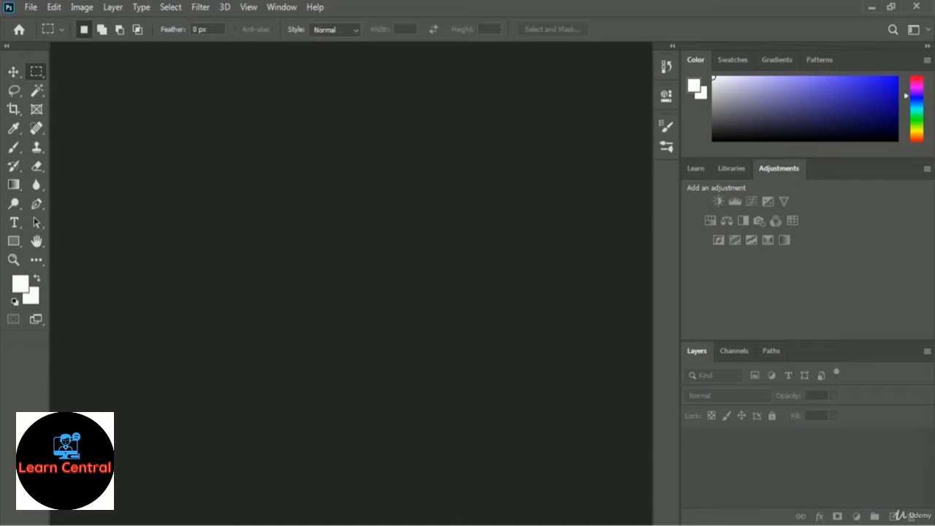
Open the Stair and Woman image from the 02 Selection and Masking folder.
{"action": "left_click", "coordinate": [30, 8]}
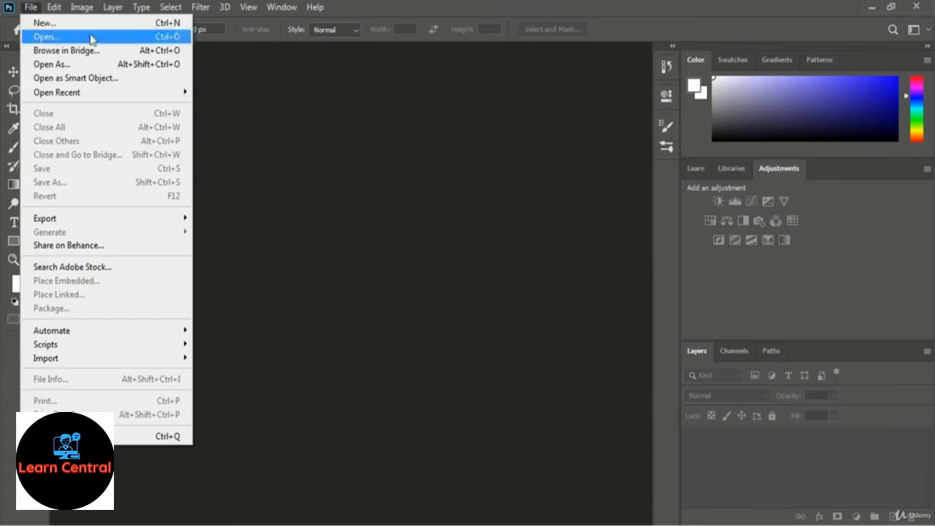
{"action": "left_click", "coordinate": [114, 40]}
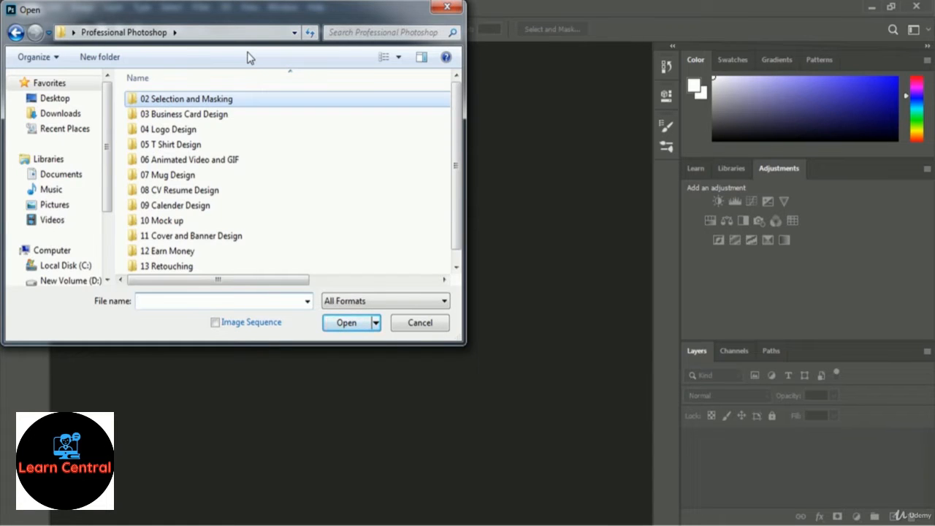
{"action": "double_click", "coordinate": [223, 106]}
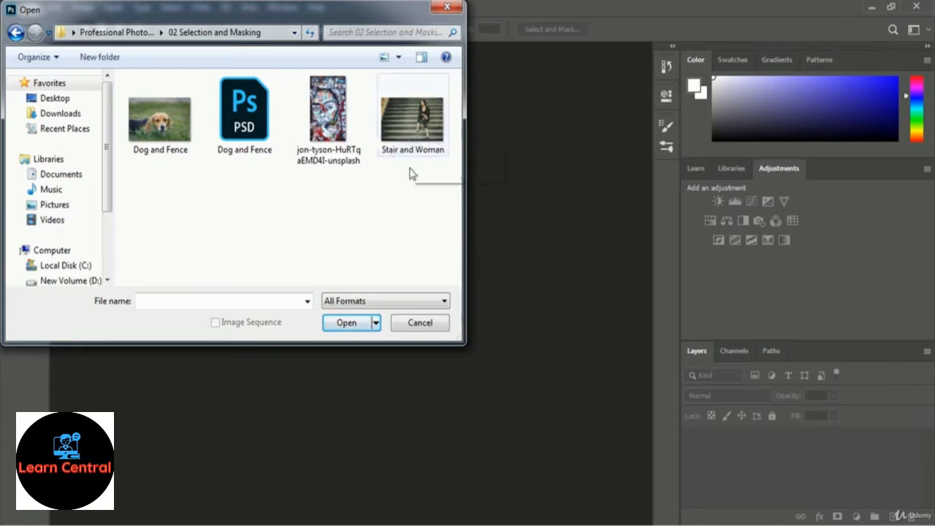
{"action": "left_click", "coordinate": [442, 106]}
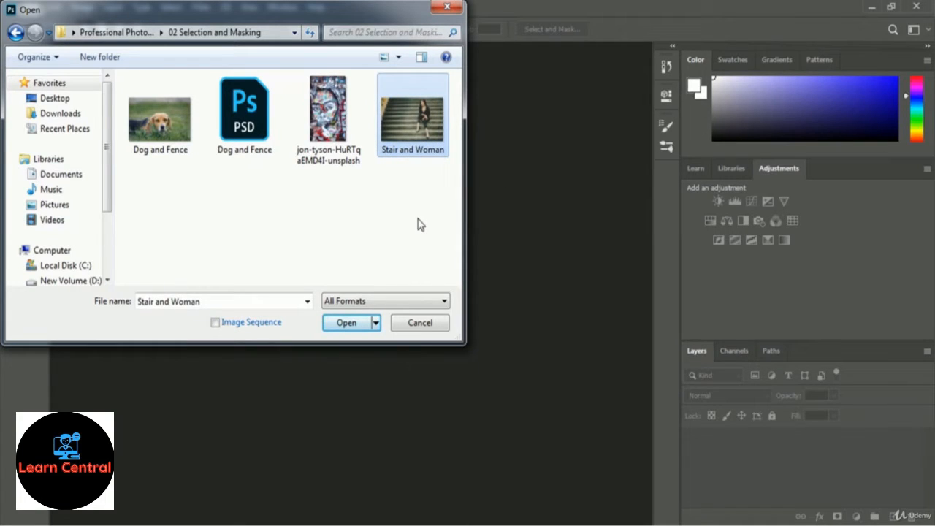
{"action": "left_click", "coordinate": [336, 324]}
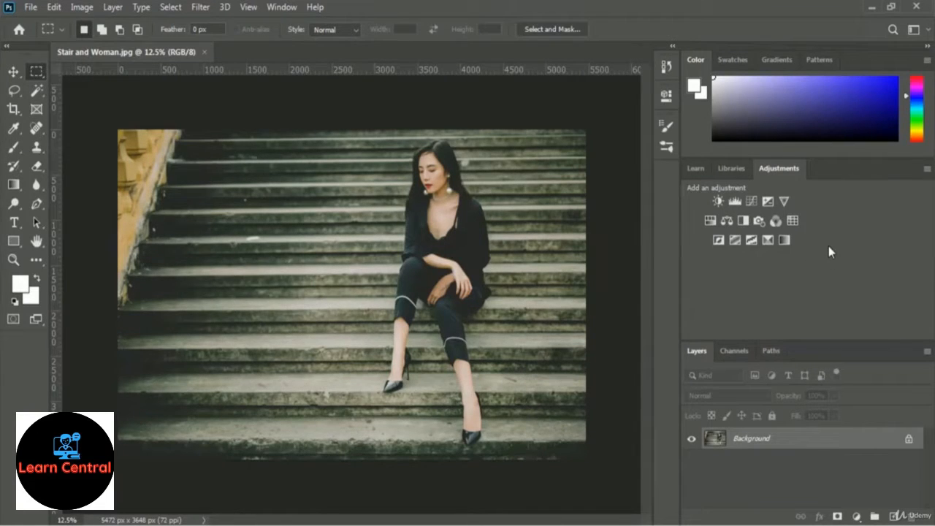
Brighten the photo with a Levels adjustment layer whose white input level is set to 202.
{"action": "left_click", "coordinate": [735, 202]}
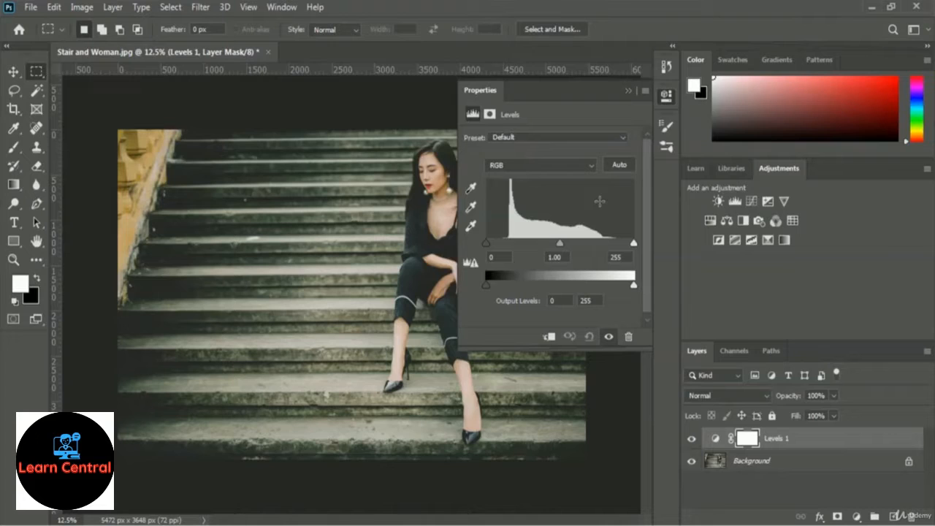
{"action": "left_click", "coordinate": [633, 245]}
{"action": "left_click_drag", "start_coordinate": [635, 249], "coordinate": [603, 247]}
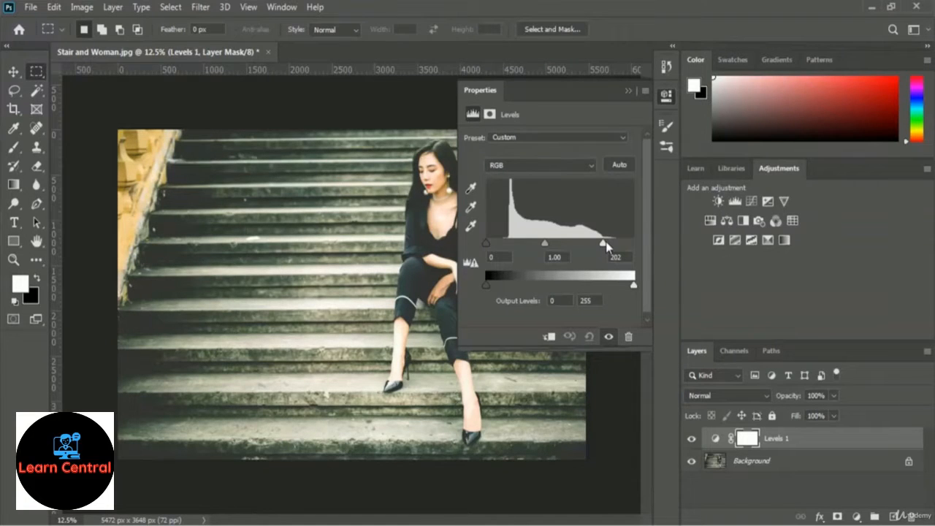
{"action": "left_click", "coordinate": [627, 91]}
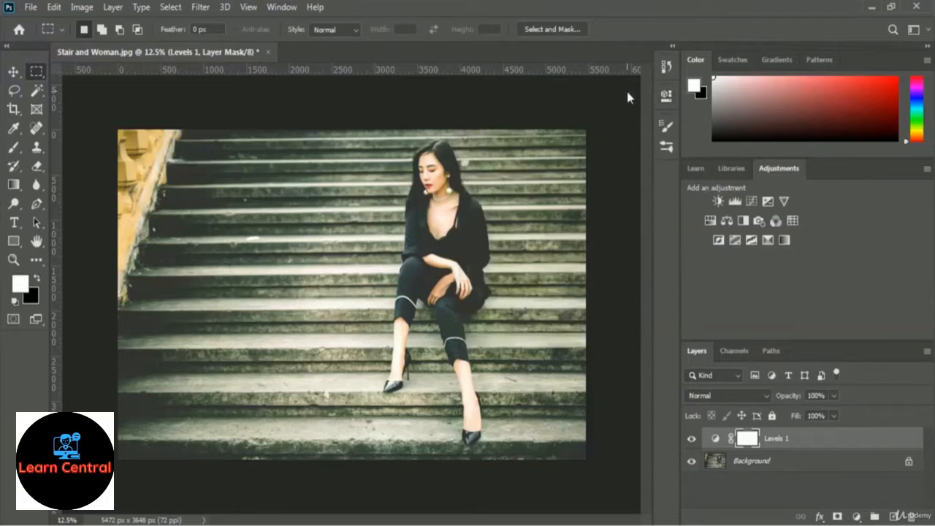
Add a new empty layer above the Levels adjustment and rename it Plane Tool.
{"action": "left_click", "coordinate": [894, 516]}
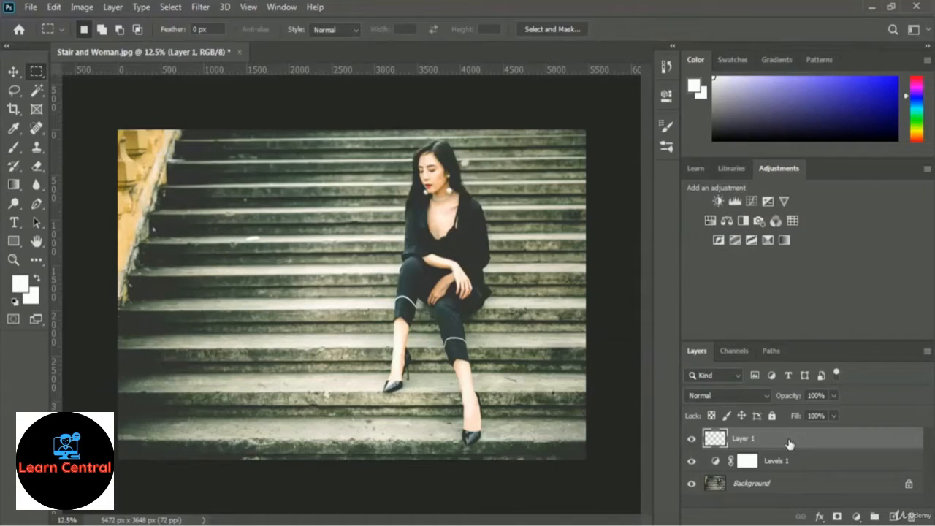
{"action": "double_click", "coordinate": [742, 440]}
{"action": "type", "text": "Plane Tool"}
{"action": "key", "text": "Return"}
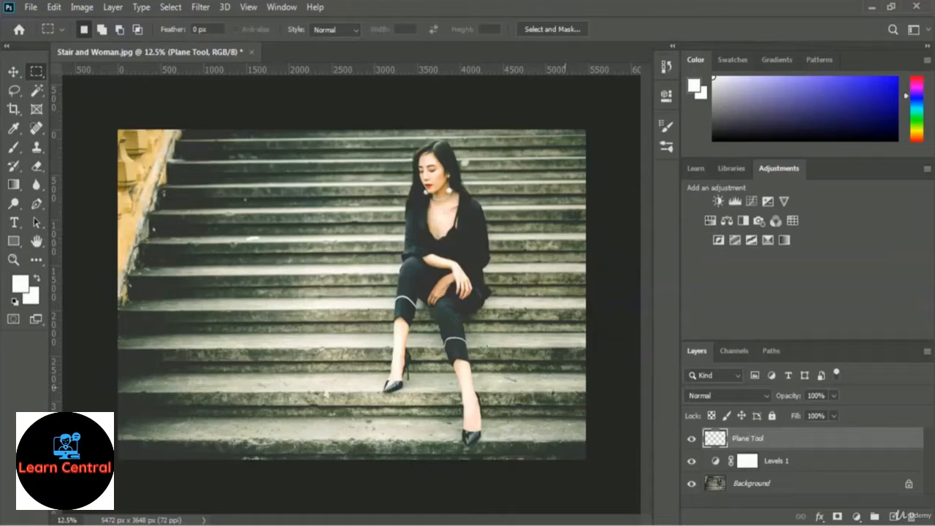
Start the Vanishing Point filter and draw a four-cornered perspective plane over the tread of the lowest step, beneath the woman's front foot.
{"action": "left_click", "coordinate": [201, 7]}
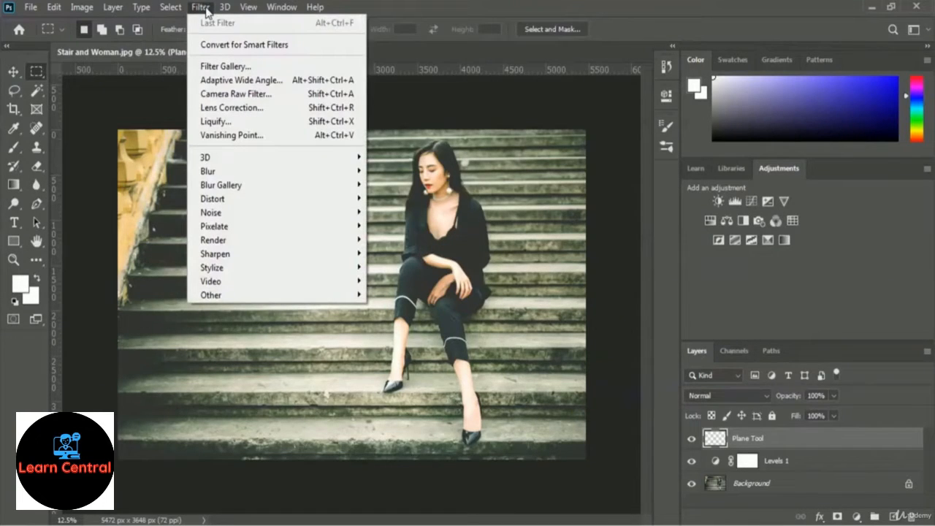
{"action": "left_click", "coordinate": [290, 141]}
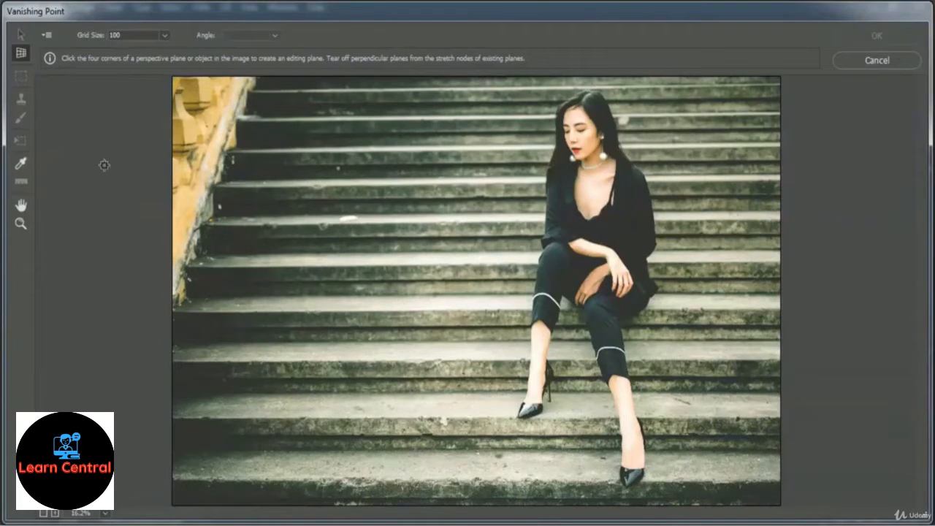
{"action": "left_click", "coordinate": [388, 481]}
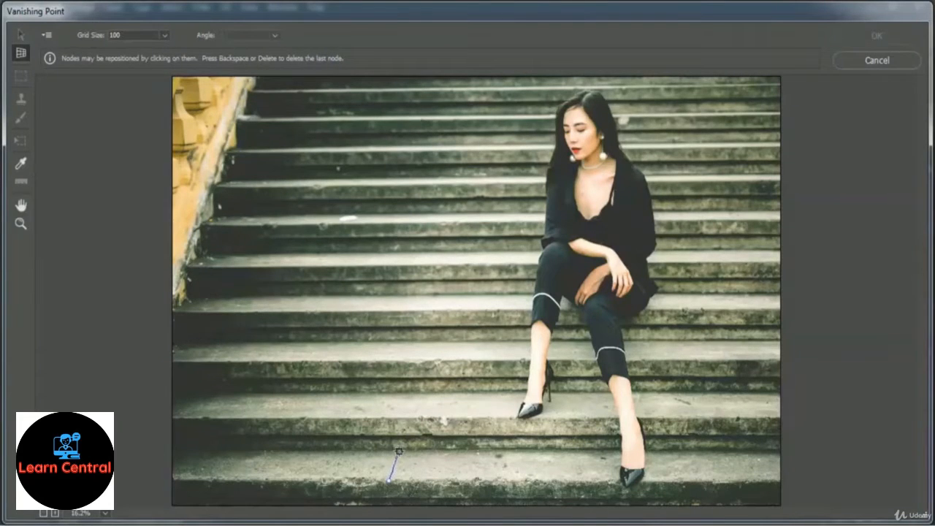
{"action": "left_click", "coordinate": [400, 450]}
{"action": "left_click", "coordinate": [698, 451]}
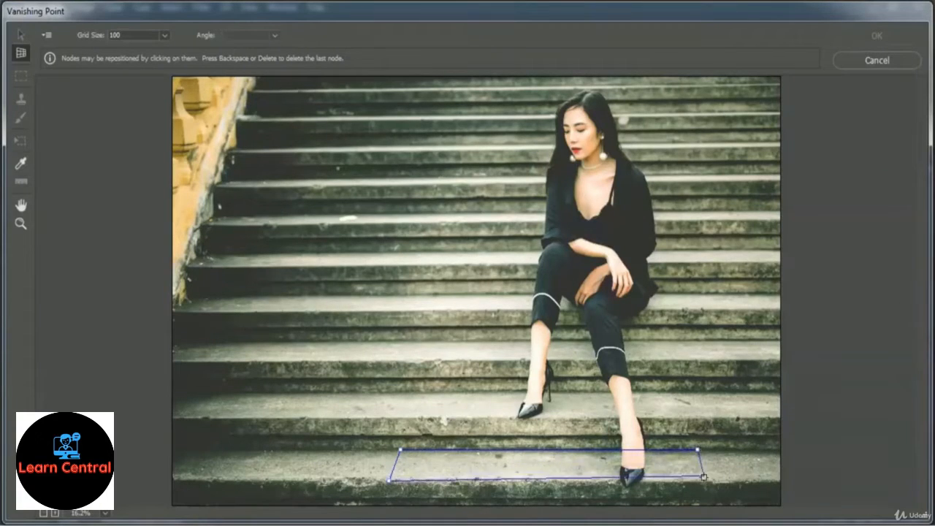
{"action": "left_click", "coordinate": [703, 483]}
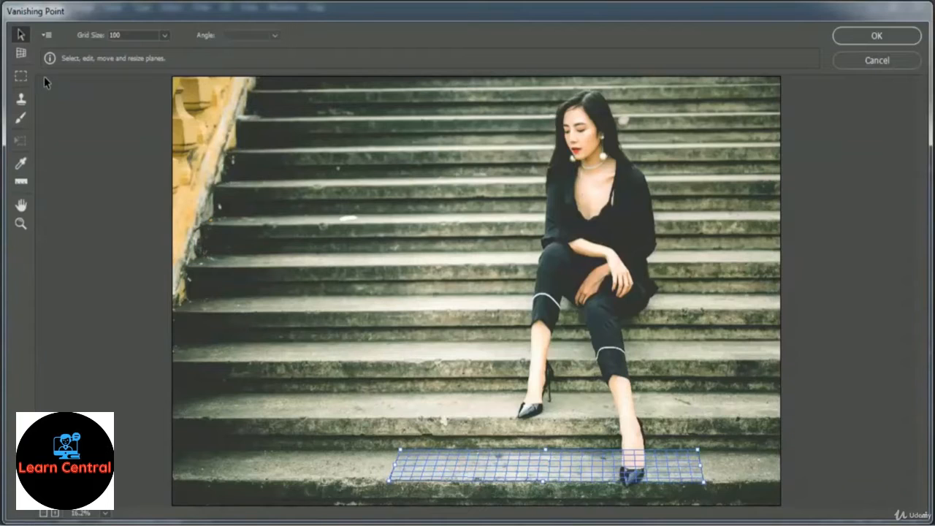
Tear off connected perpendicular planes from the first plane's back edge, covering the riser behind it and the next tread up.
{"action": "key", "text": "c"}
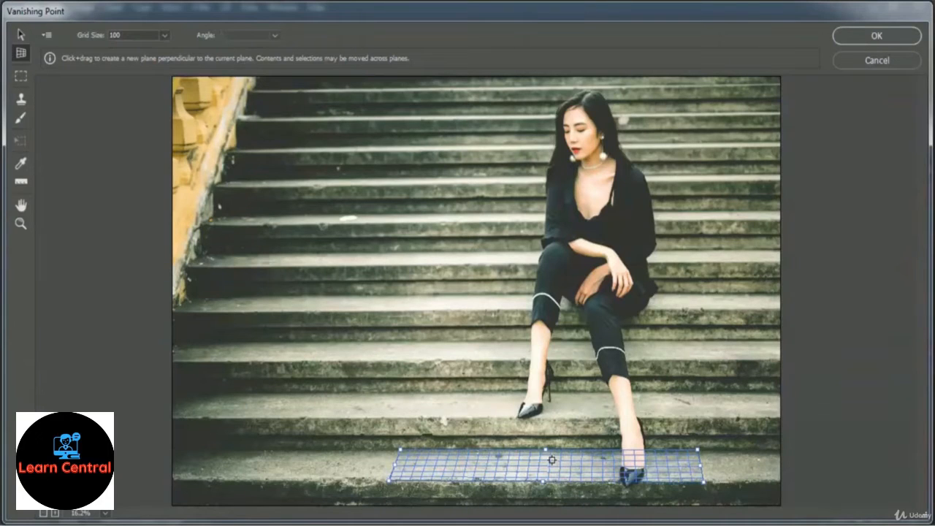
{"action": "key", "text": "alt"}
{"action": "left_click_drag", "start_coordinate": [545, 453], "coordinate": [561, 421]}
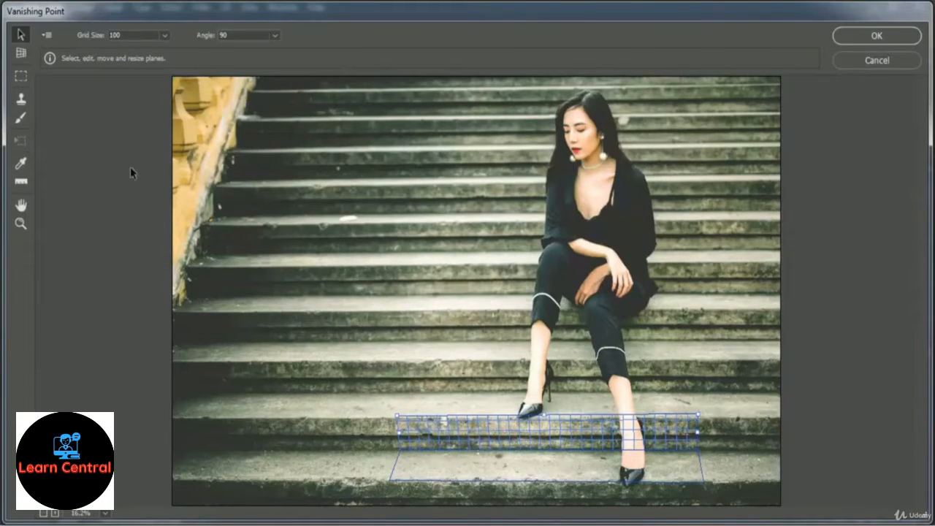
{"action": "left_click", "coordinate": [20, 54]}
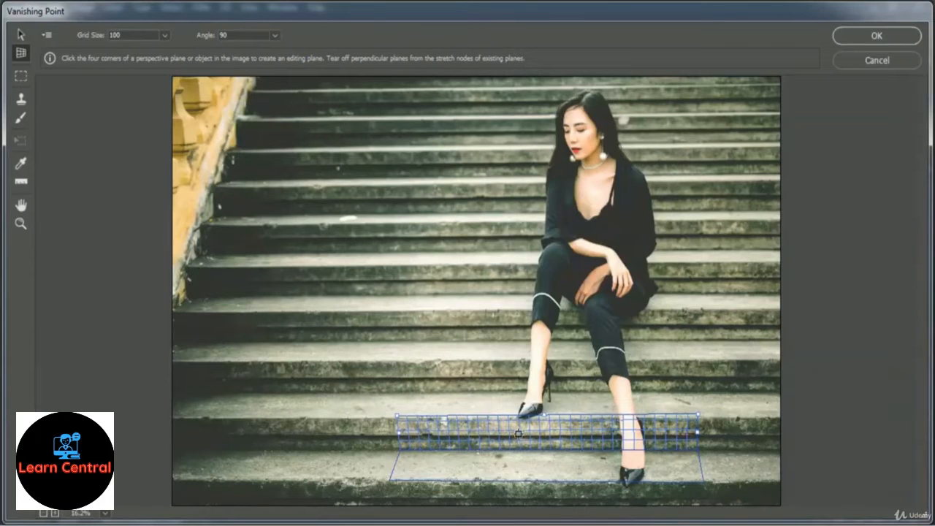
{"action": "key", "text": "alt"}
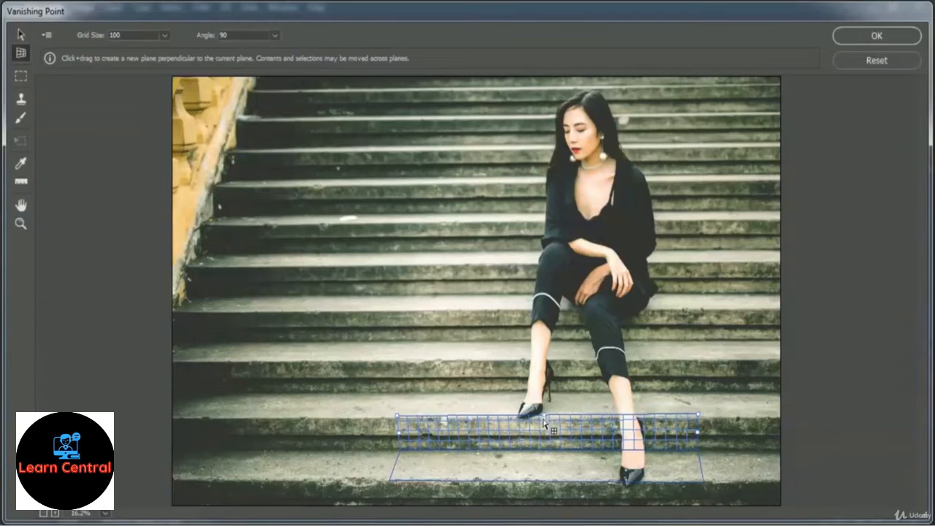
{"action": "left_click_drag", "start_coordinate": [545, 418], "coordinate": [566, 397]}
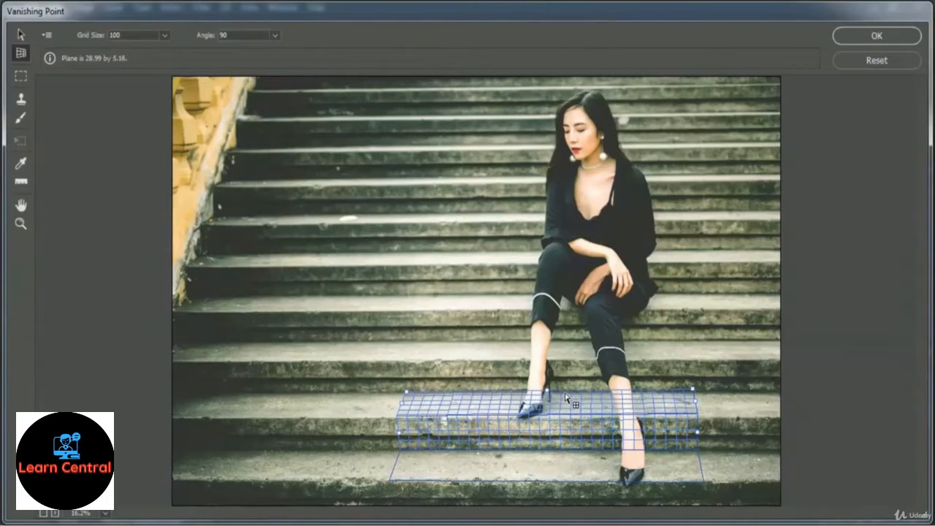
{"action": "key", "text": "v"}
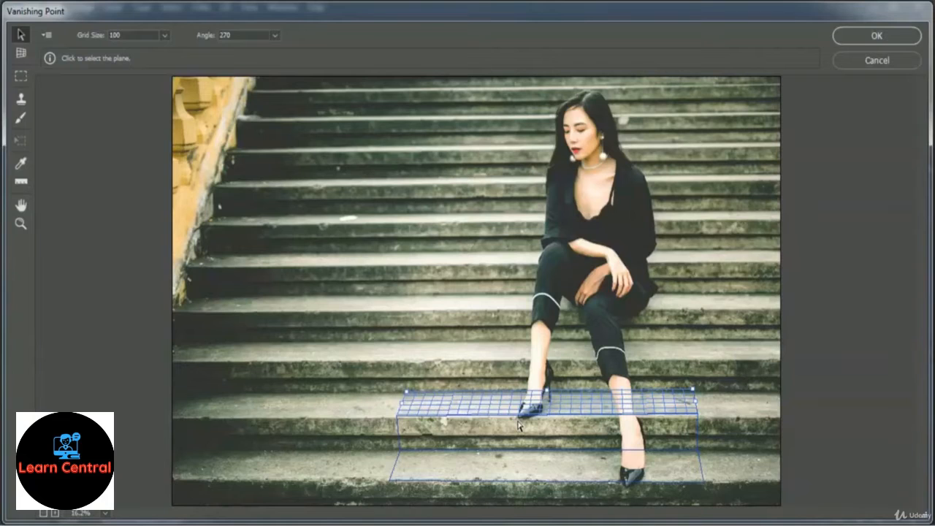
Continue the chain of perpendicular planes over each riser and tread up to the riser level with the woman's elbow, and apply the filter.
{"action": "left_click", "coordinate": [29, 55]}
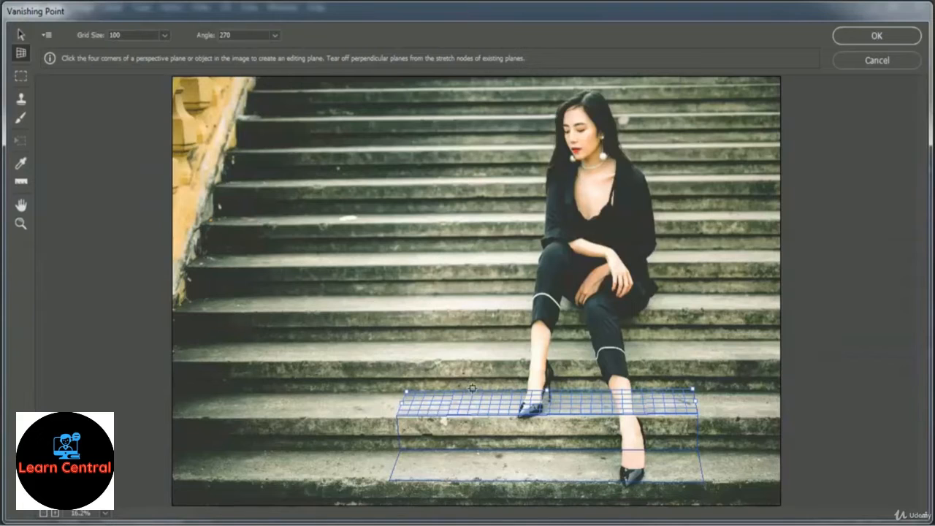
{"action": "key", "text": "alt"}
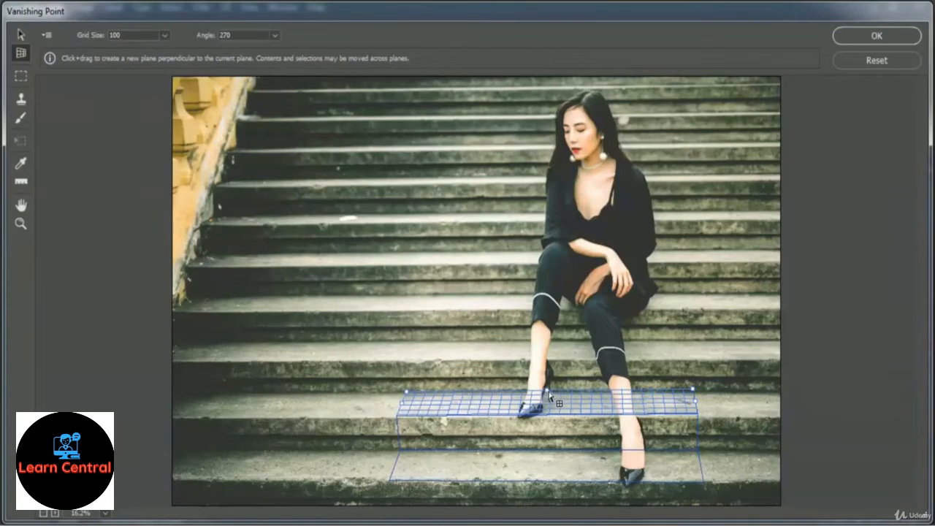
{"action": "left_click_drag", "start_coordinate": [552, 396], "coordinate": [554, 363]}
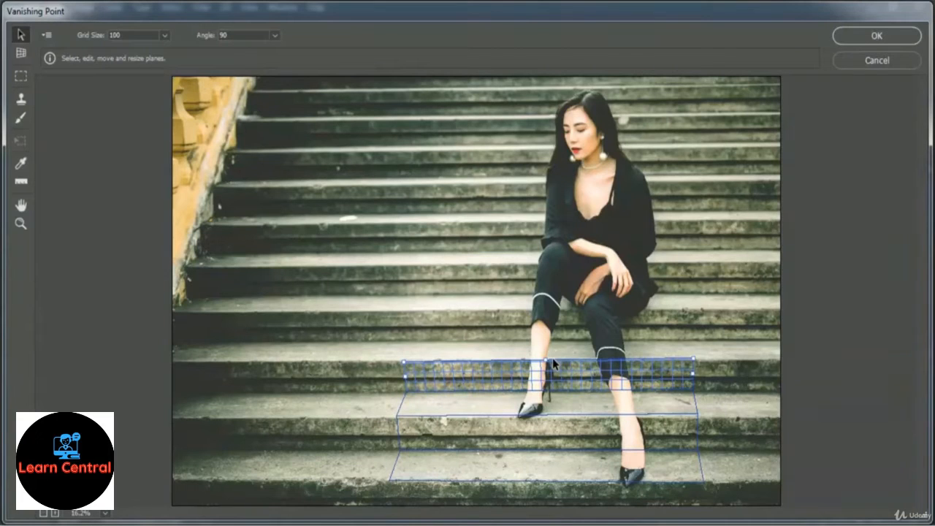
{"action": "key", "text": "c"}
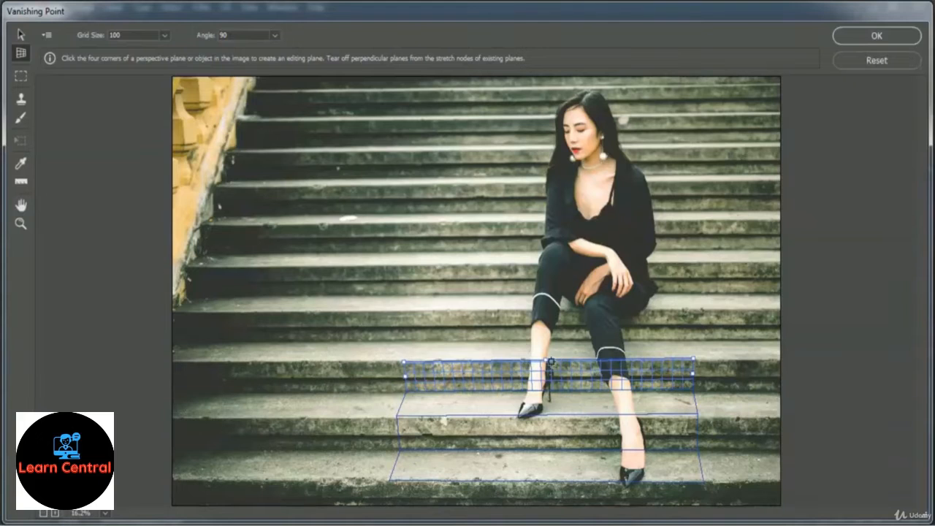
{"action": "left_click_drag", "start_coordinate": [556, 359], "coordinate": [565, 223]}
{"action": "key", "text": "v"}
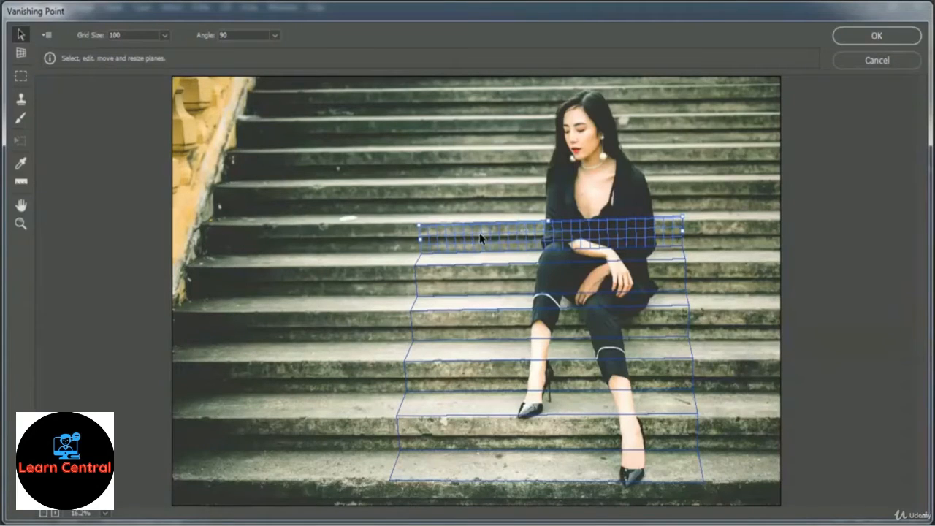
{"action": "left_click", "coordinate": [903, 44]}
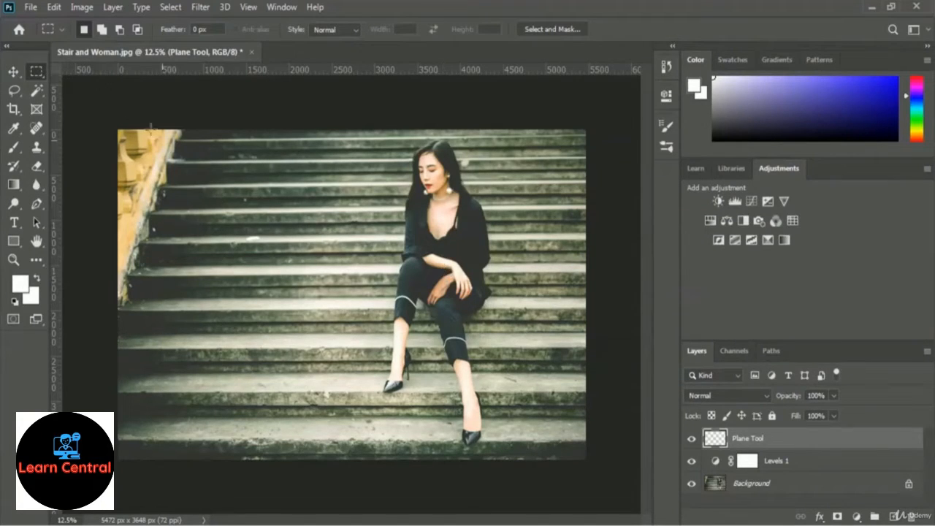
Open the graffiti face image from the 02 Selection and Masking folder.
{"action": "left_click", "coordinate": [31, 7]}
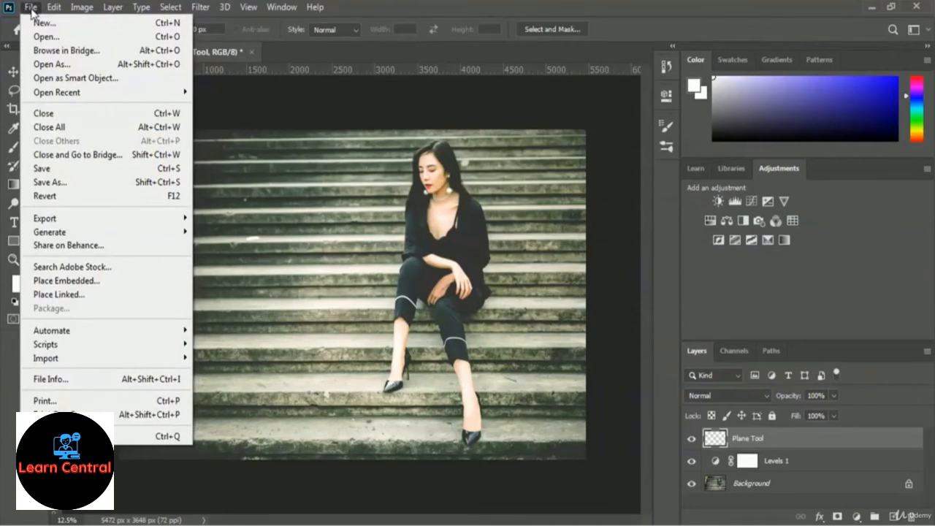
{"action": "left_click", "coordinate": [117, 37]}
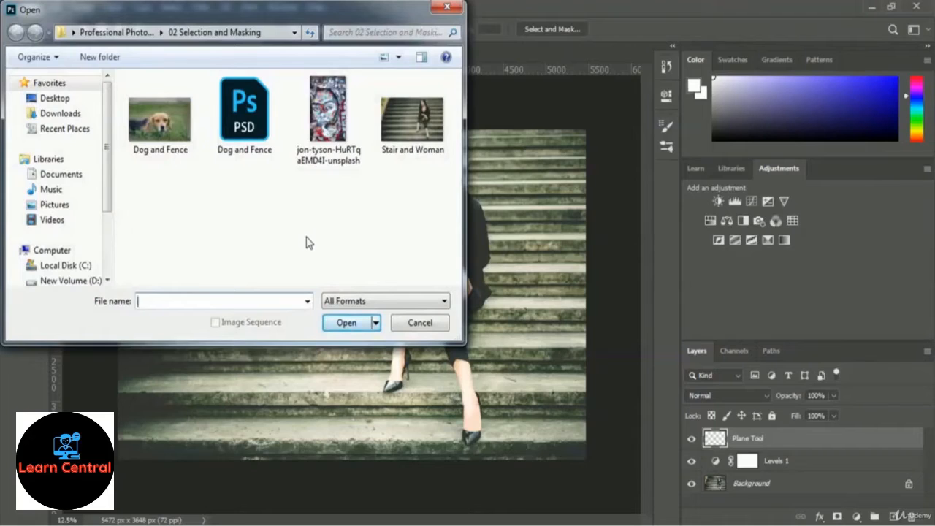
{"action": "left_click", "coordinate": [318, 157]}
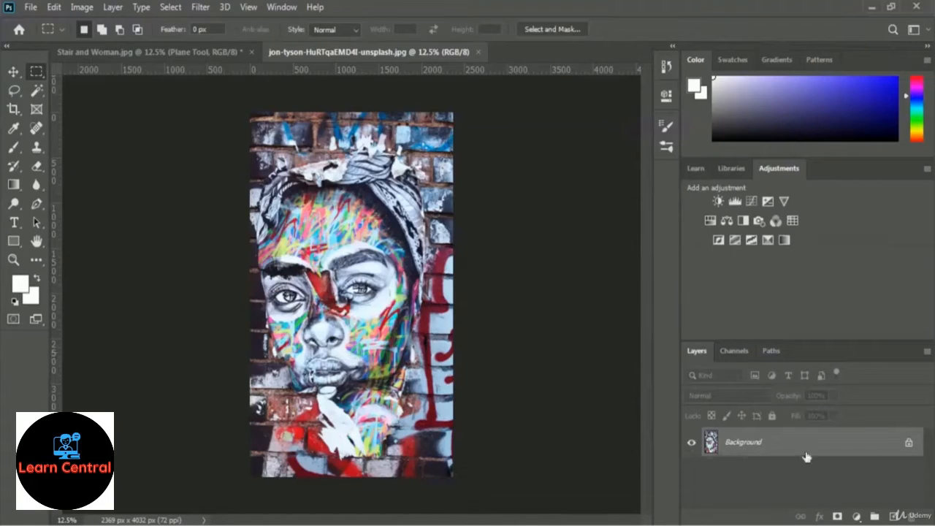
Convert the graffiti image's locked background into a regular layer named Stair Image.
{"action": "double_click", "coordinate": [755, 447]}
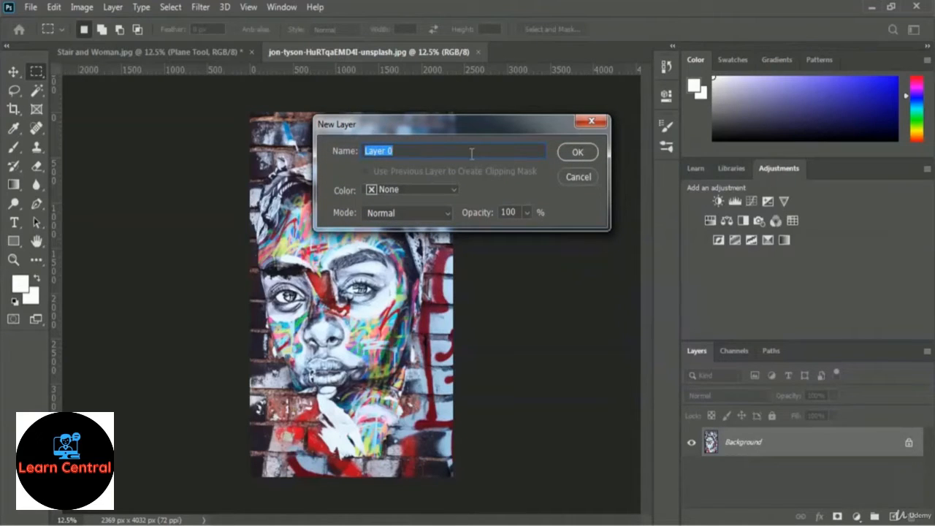
{"action": "type", "text": "Stair Image"}
{"action": "left_click", "coordinate": [578, 152]}
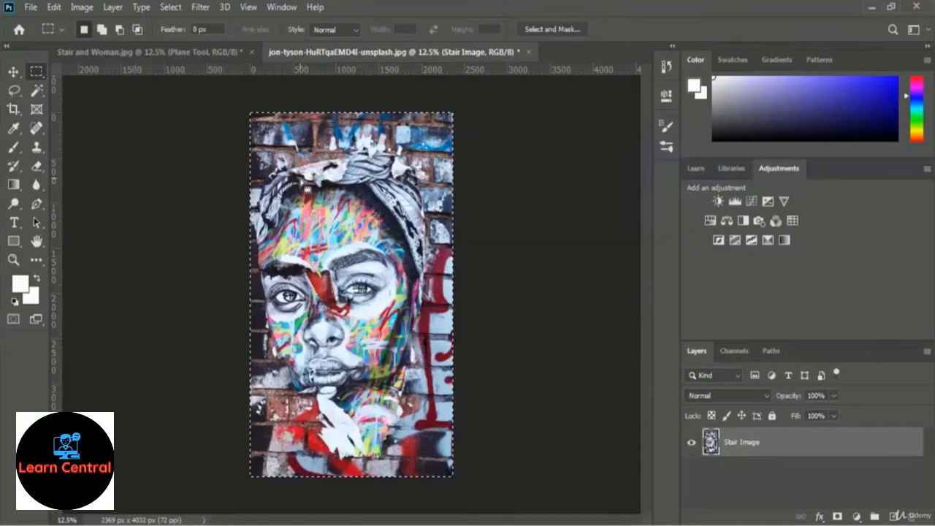
In the Stair and Woman photo, paste the copied graffiti face into Vanishing Point, fit it onto the stair planes and apply the filter.
{"action": "left_click", "coordinate": [128, 56]}
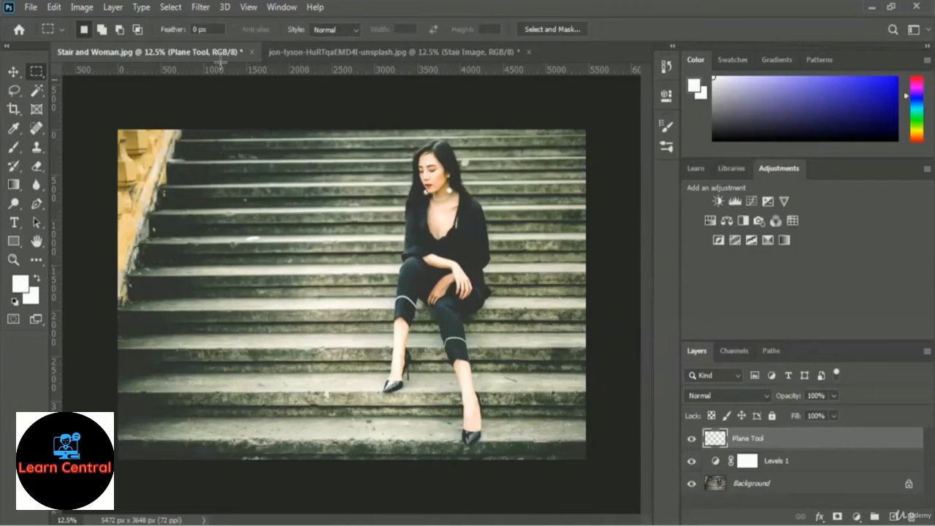
{"action": "left_click", "coordinate": [203, 8]}
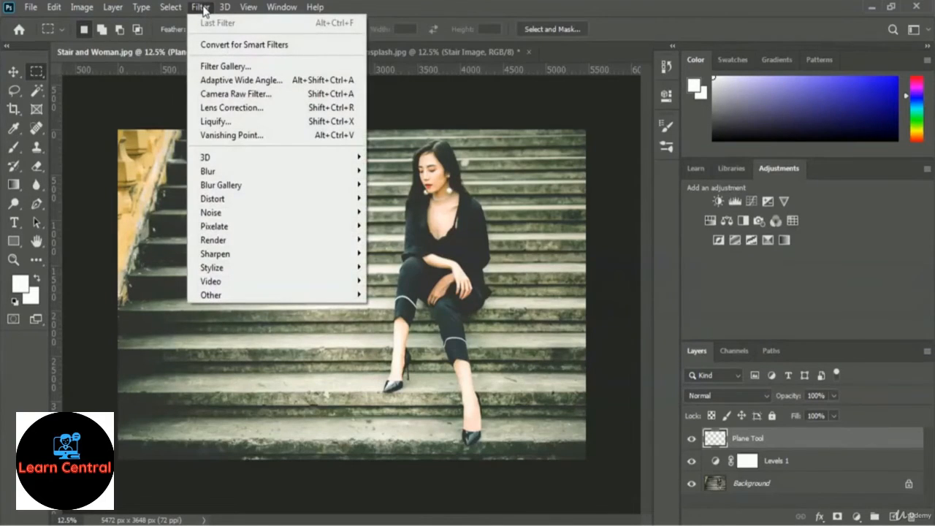
{"action": "left_click", "coordinate": [281, 139]}
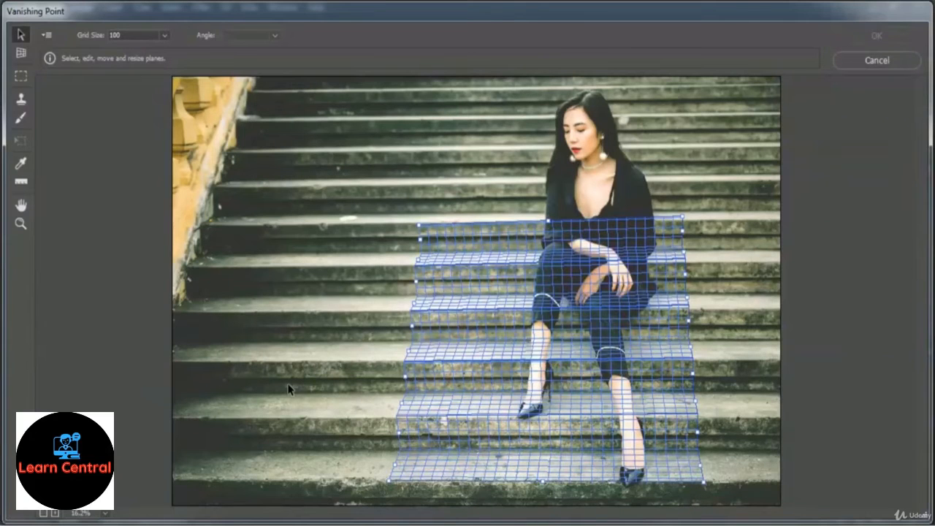
{"action": "key", "text": "ctrl+v"}
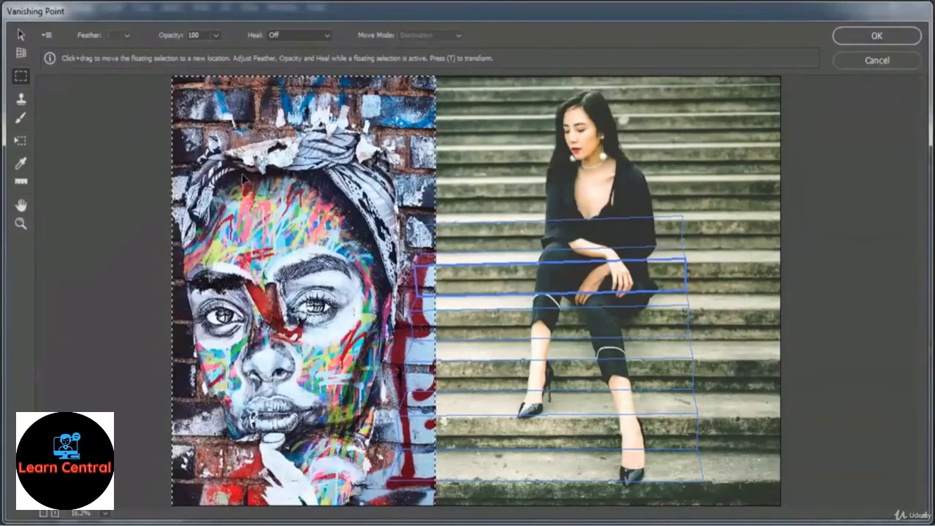
{"action": "left_click_drag", "start_coordinate": [268, 186], "coordinate": [507, 144]}
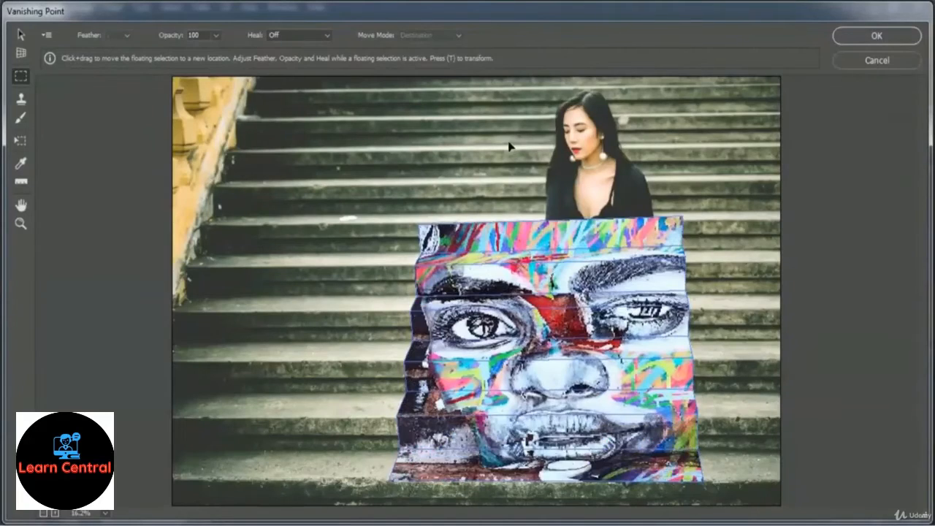
{"action": "left_click", "coordinate": [502, 187]}
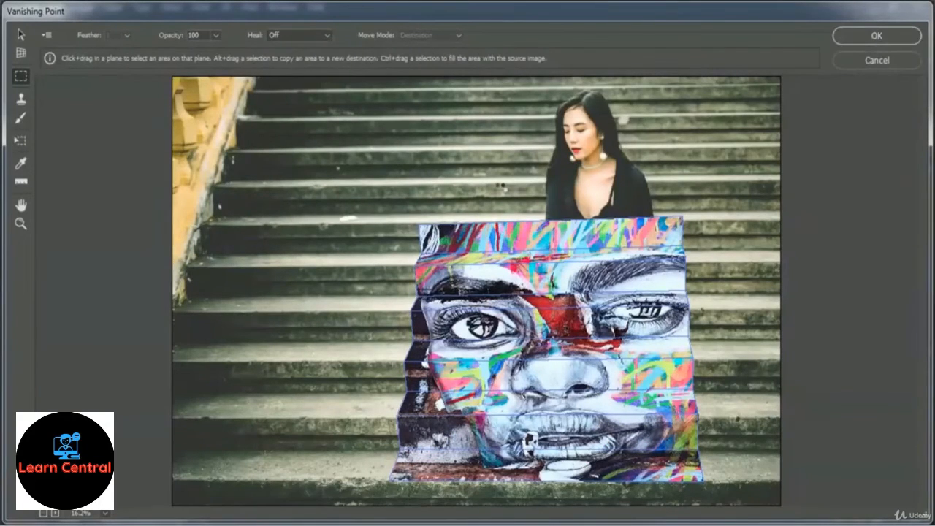
{"action": "left_click", "coordinate": [856, 35]}
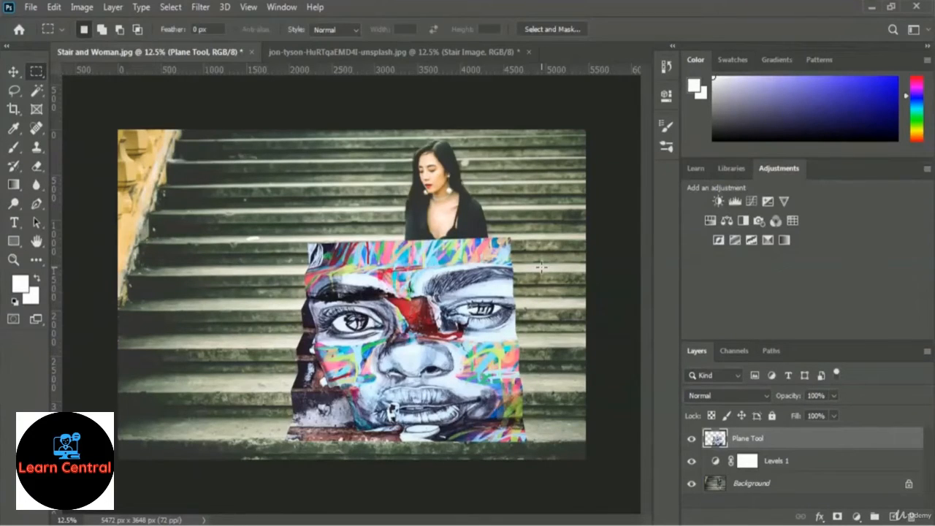
Try blend modes from Darken through Linear Burn and Linear Dodge (Add) to Soft Light on the Plane Tool layer, and return it to Normal.
{"action": "left_click", "coordinate": [737, 396]}
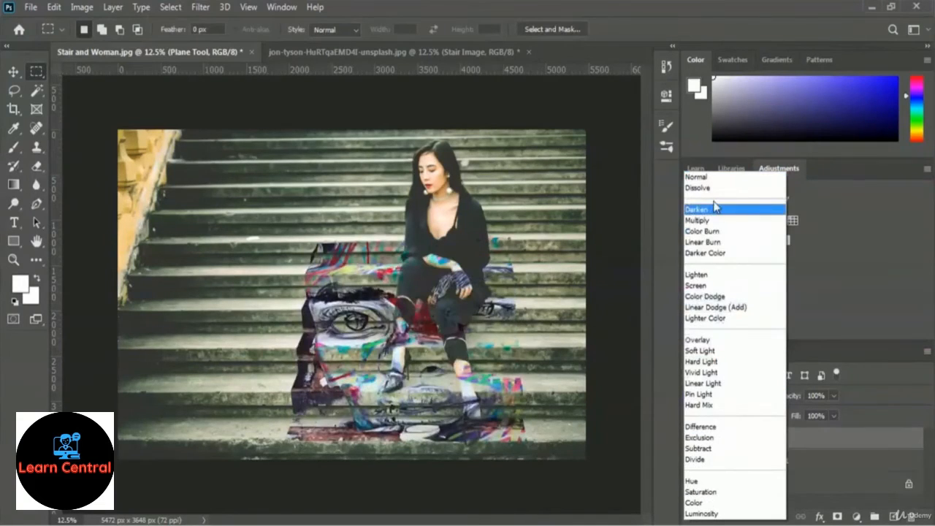
{"action": "left_click", "coordinate": [715, 209]}
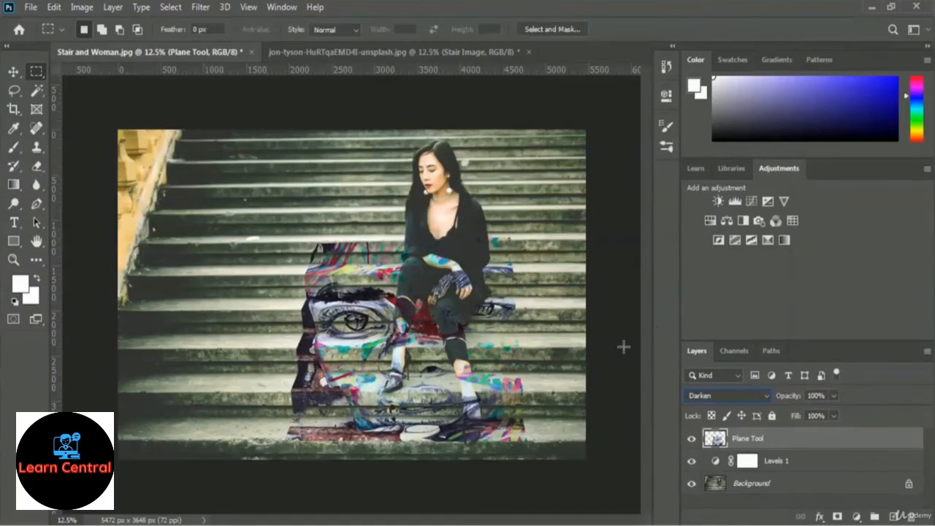
{"action": "key", "text": "Down"}
{"action": "key", "text": "Down"}
{"action": "key", "text": "Down"}
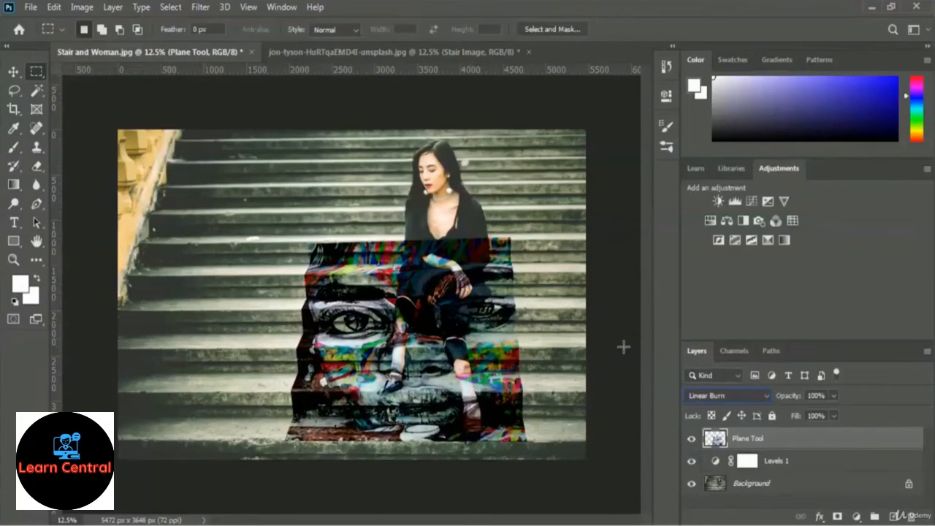
{"action": "key", "text": "Down"}
{"action": "key", "text": "Down"}
{"action": "key", "text": "Down"}
{"action": "key", "text": "Down"}
{"action": "key", "text": "Down"}
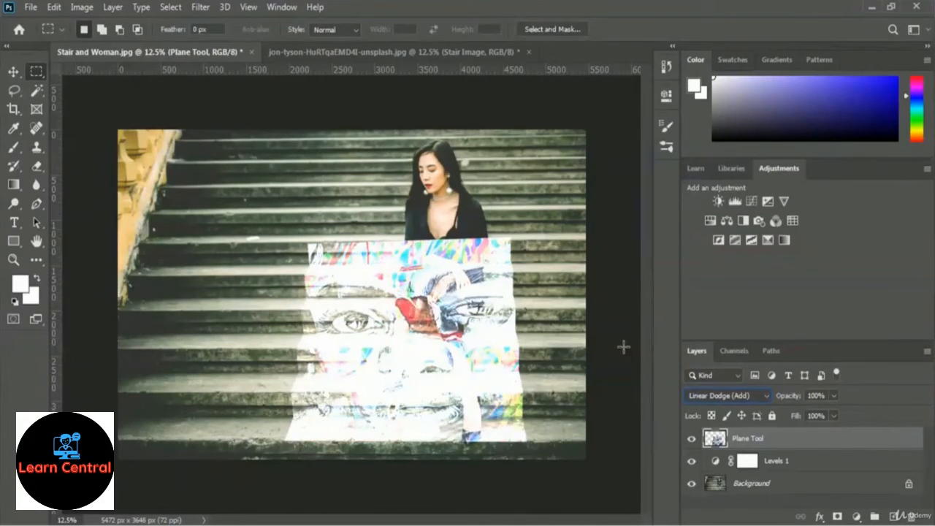
{"action": "key", "text": "Down"}
{"action": "key", "text": "Down"}
{"action": "key", "text": "Down"}
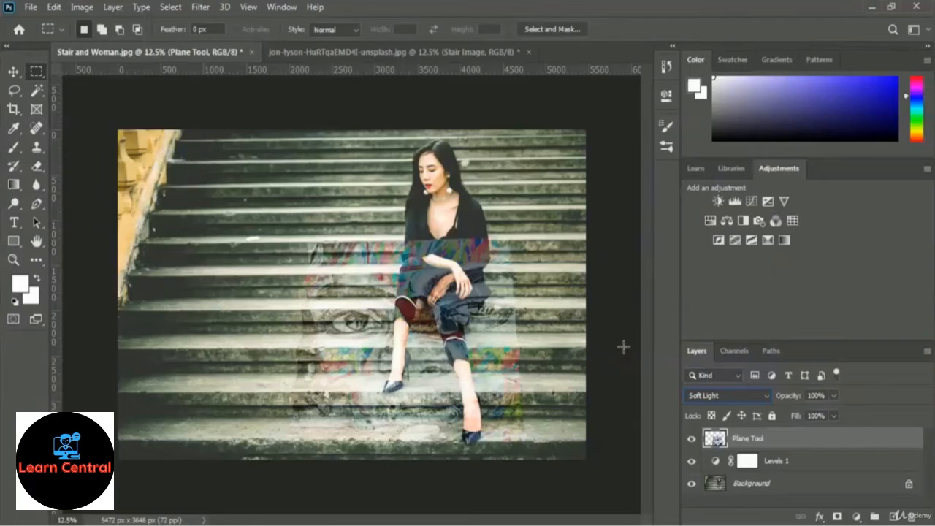
{"action": "left_click", "coordinate": [725, 395]}
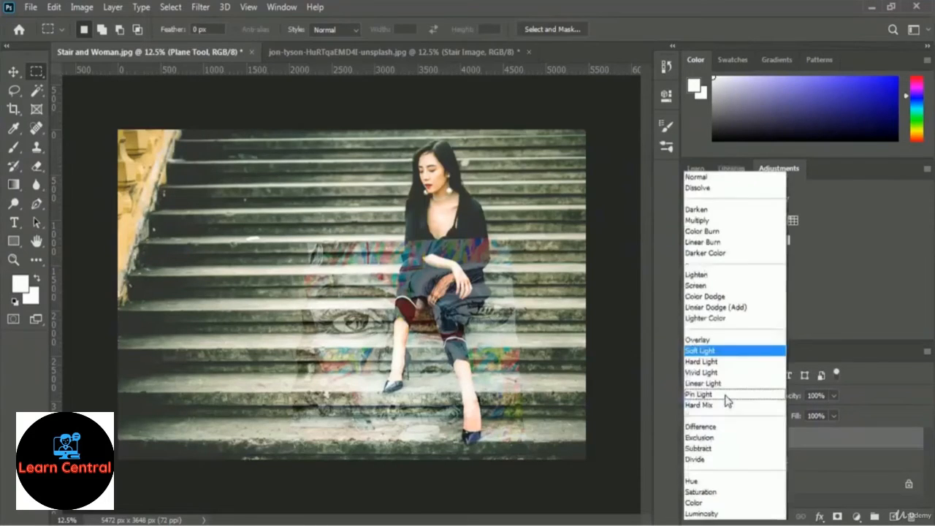
{"action": "left_click", "coordinate": [721, 180]}
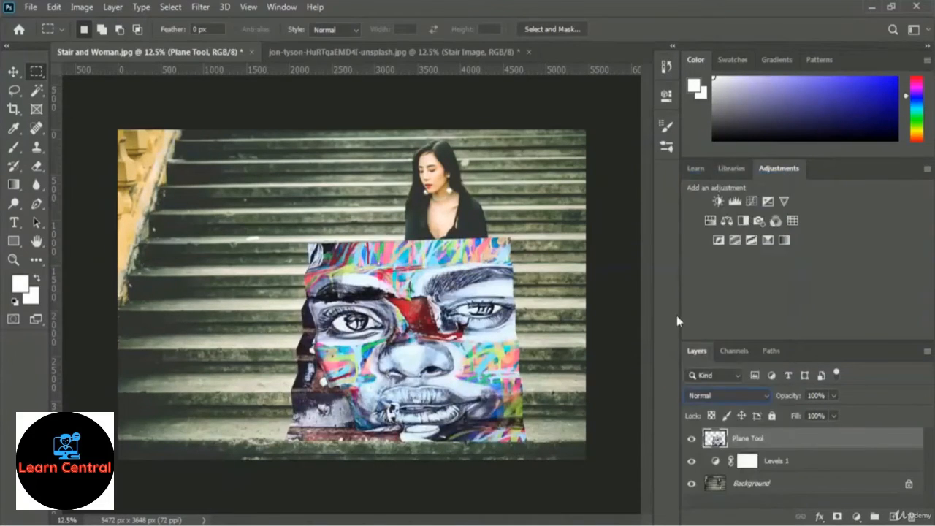
Hide the Plane Tool layer and set up the Quick Selection tool with a 151 px brush for the Background layer.
{"action": "left_click", "coordinate": [691, 439]}
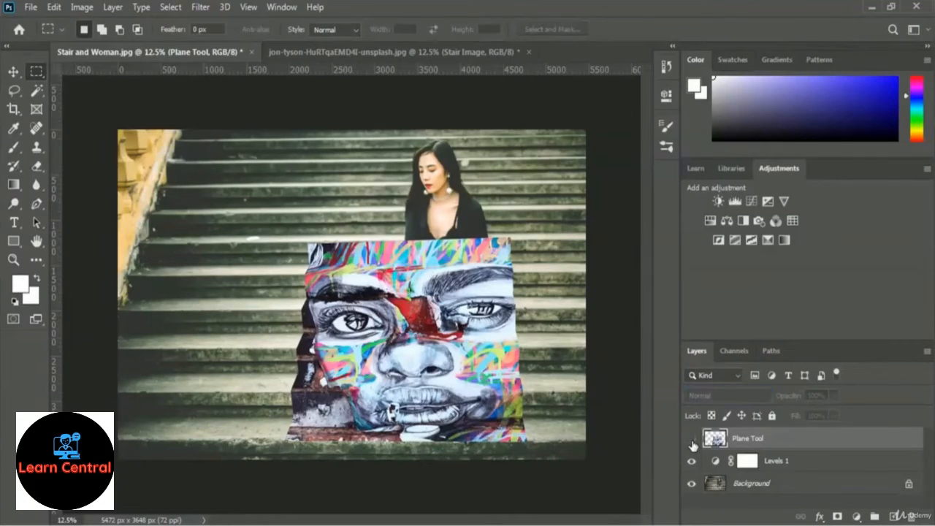
{"action": "left_click", "coordinate": [746, 487]}
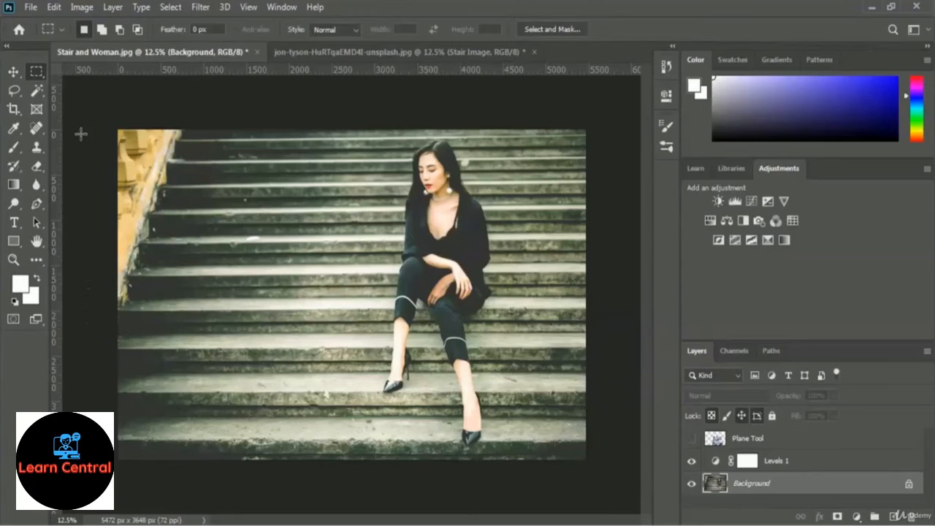
{"action": "left_click", "coordinate": [38, 95]}
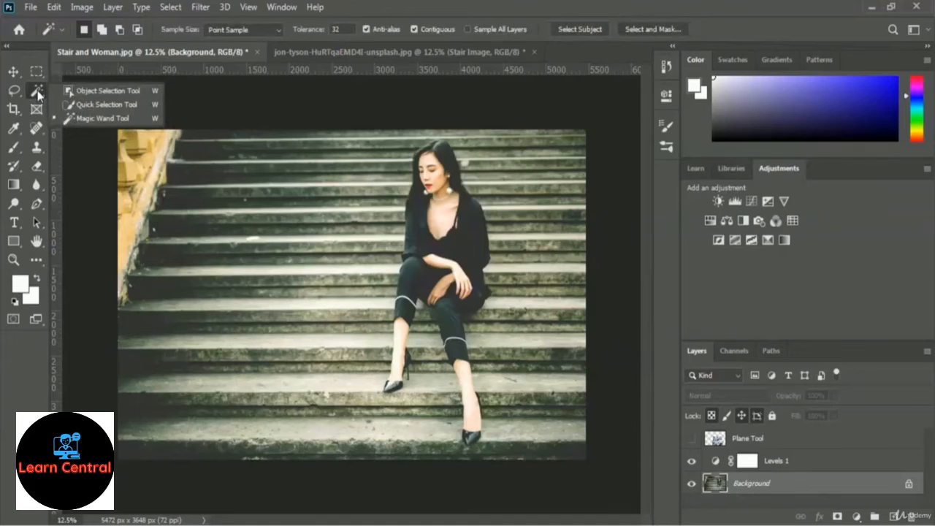
{"action": "left_click", "coordinate": [96, 104]}
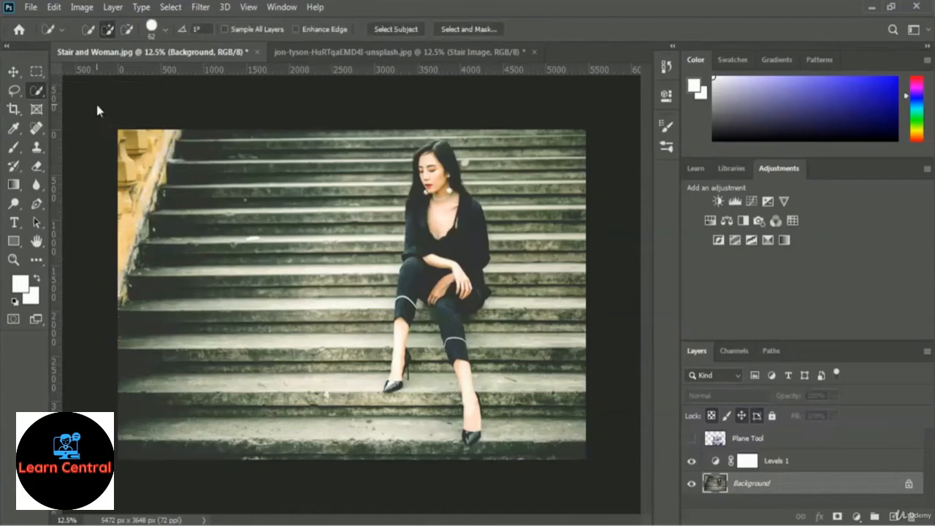
{"action": "left_click", "coordinate": [164, 33]}
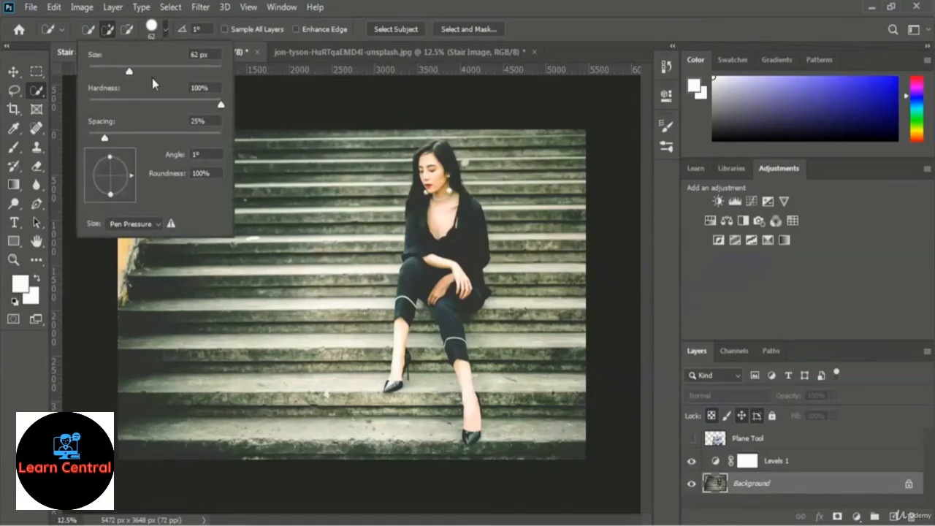
{"action": "left_click_drag", "start_coordinate": [129, 71], "coordinate": [172, 72]}
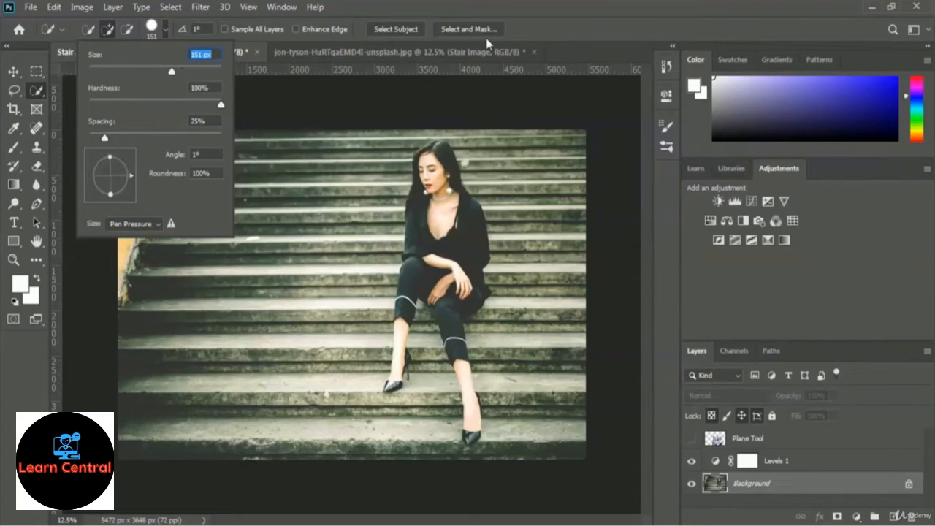
{"action": "left_click", "coordinate": [552, 29]}
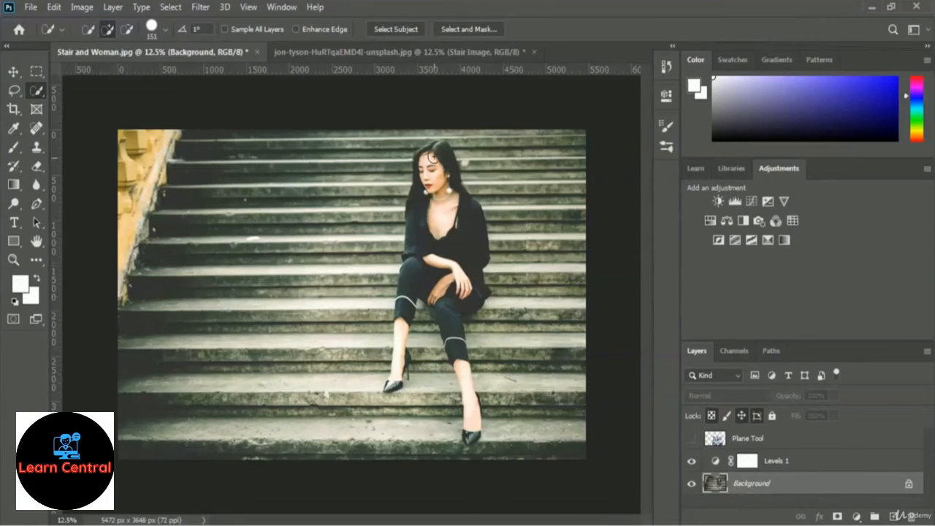
Select the woman from head to shoes with the Quick Selection tool, undoing the stroke that spills onto the stairs before selecting her front leg.
{"action": "mouse_move", "coordinate": [440, 151]}
{"action": "left_mouse_down"}
{"action": "mouse_move", "coordinate": [443, 182]}
{"action": "mouse_move", "coordinate": [427, 188]}
{"action": "mouse_move", "coordinate": [442, 253]}
{"action": "left_mouse_up"}
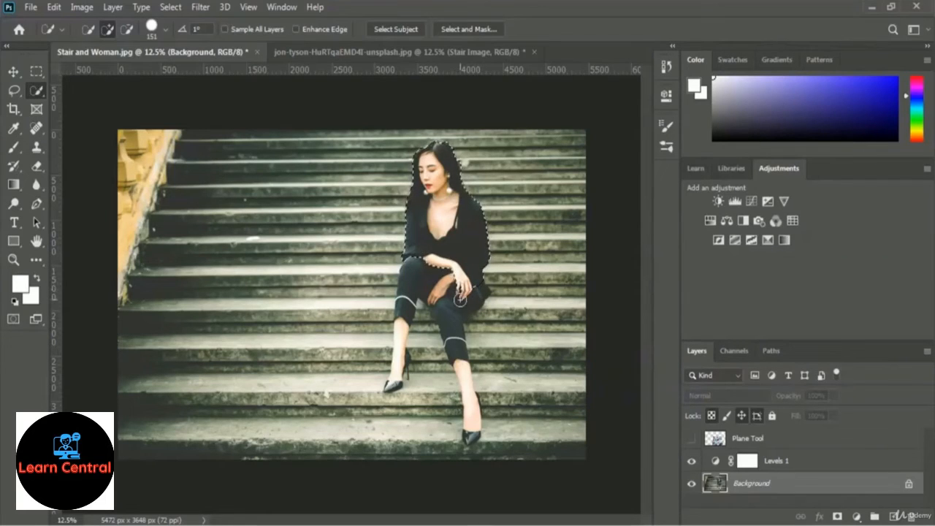
{"action": "left_click_drag", "start_coordinate": [416, 257], "coordinate": [411, 271]}
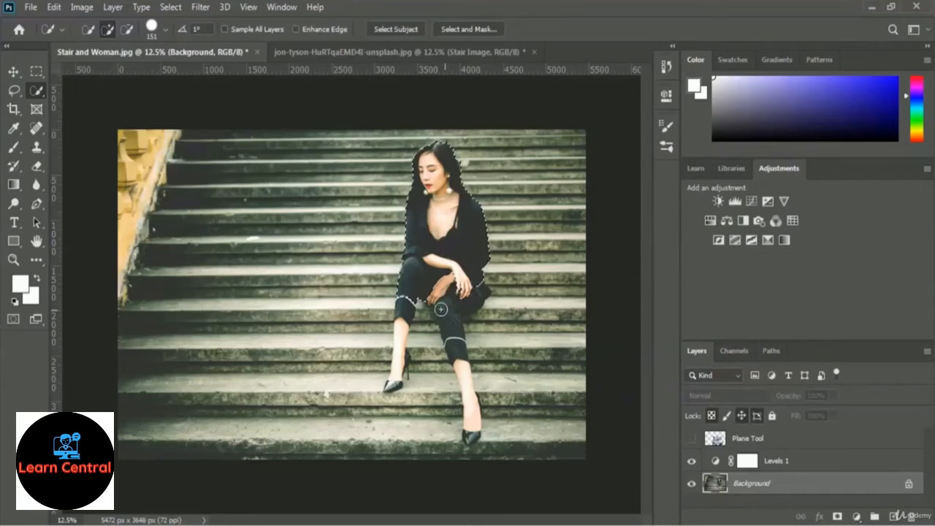
{"action": "mouse_move", "coordinate": [402, 305]}
{"action": "left_mouse_down"}
{"action": "mouse_move", "coordinate": [397, 342]}
{"action": "mouse_move", "coordinate": [461, 305]}
{"action": "mouse_move", "coordinate": [456, 342]}
{"action": "mouse_move", "coordinate": [483, 445]}
{"action": "left_mouse_up"}
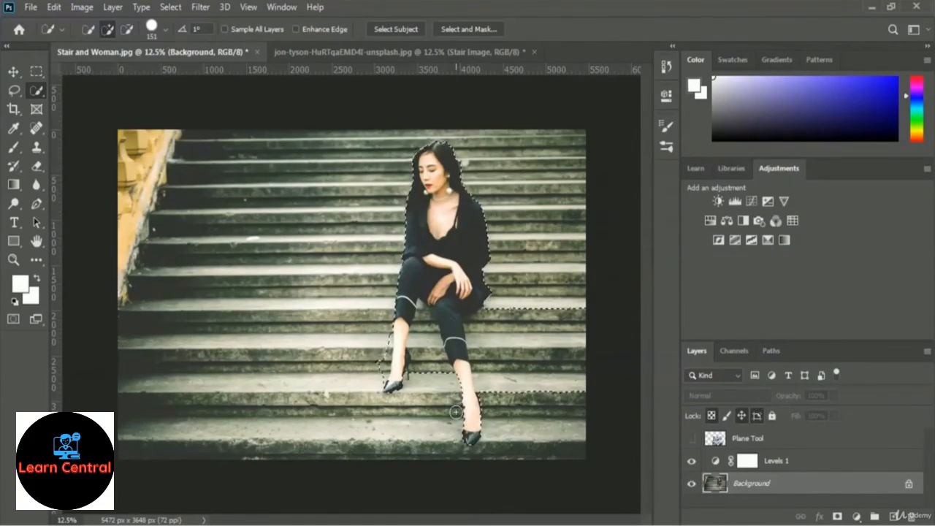
{"action": "key", "text": "ctrl+z"}
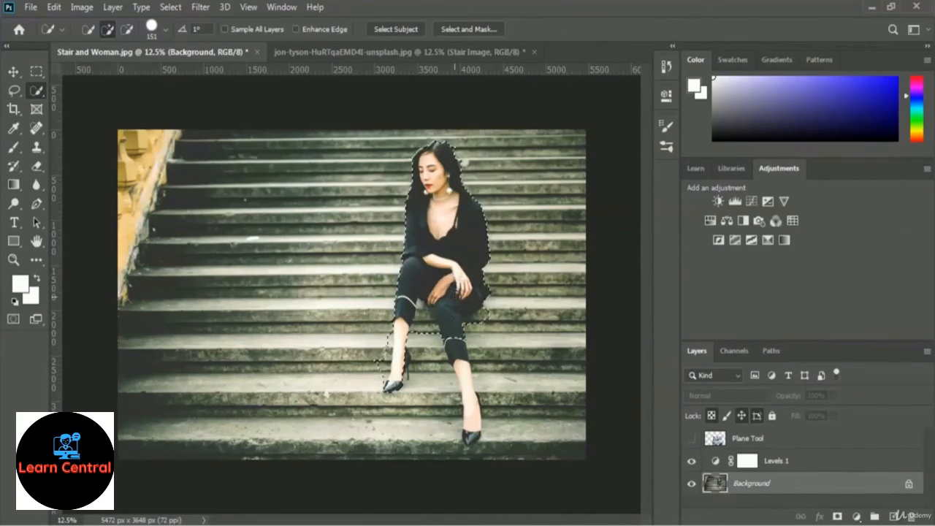
{"action": "left_click_drag", "start_coordinate": [455, 342], "coordinate": [472, 436]}
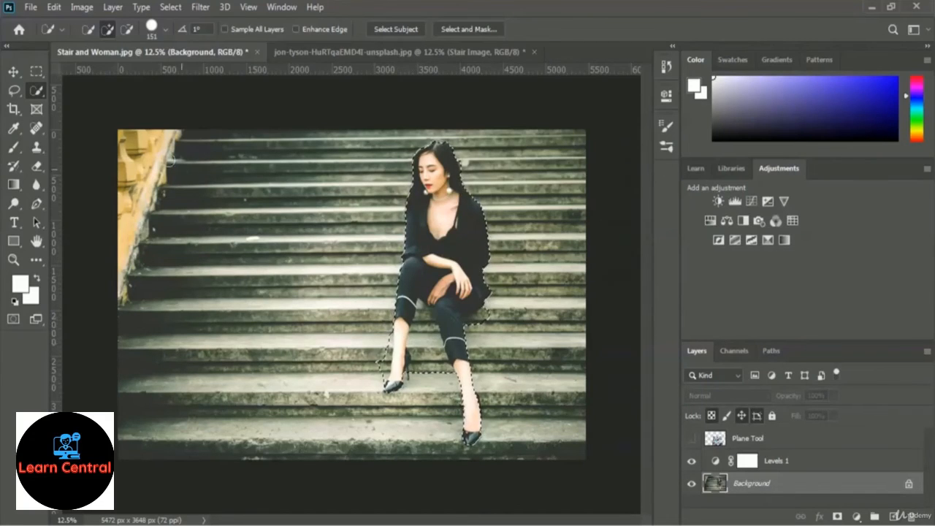
Subtract the stair areas between the woman's legs from the selection.
{"action": "left_click", "coordinate": [129, 30]}
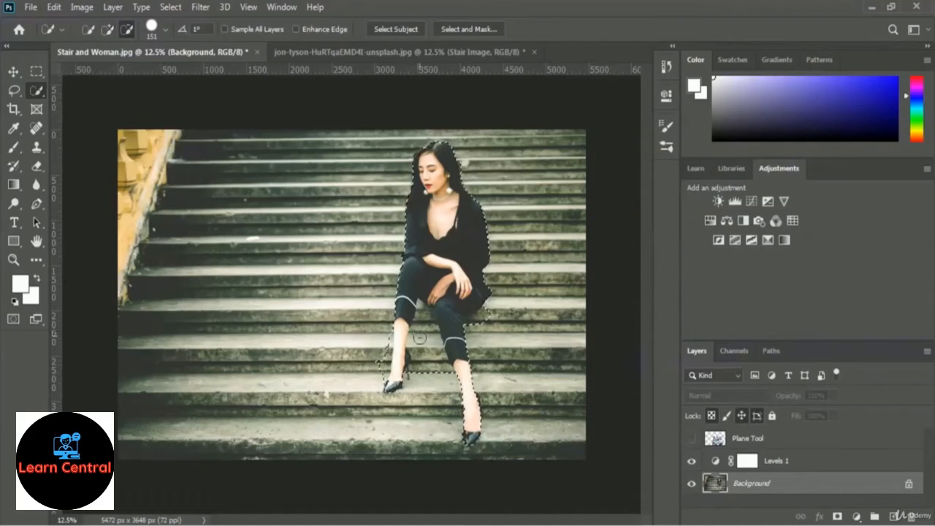
{"action": "left_click_drag", "start_coordinate": [419, 368], "coordinate": [424, 369]}
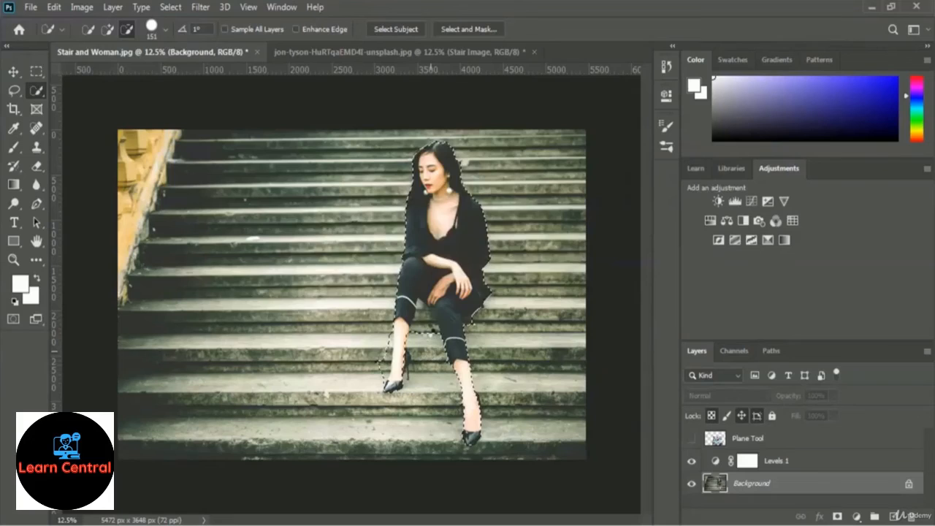
{"action": "left_click", "coordinate": [426, 318]}
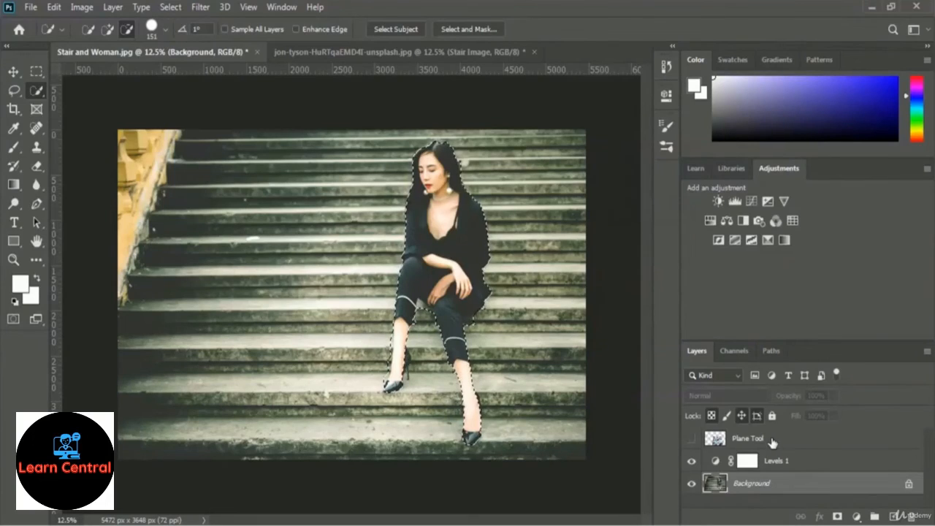
Show the Plane Tool layer and add a layer mask from the selection that hides the graffiti over the woman.
{"action": "left_click", "coordinate": [692, 439]}
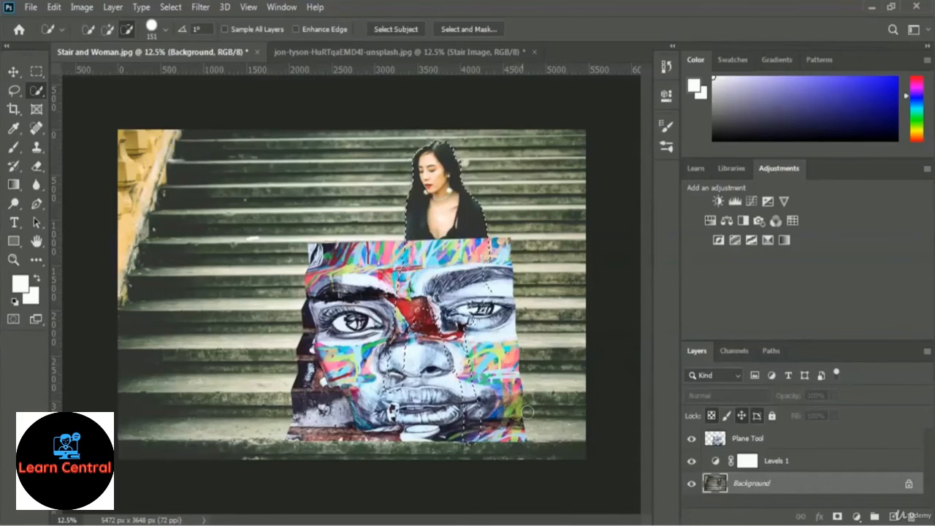
{"action": "left_click", "coordinate": [763, 441]}
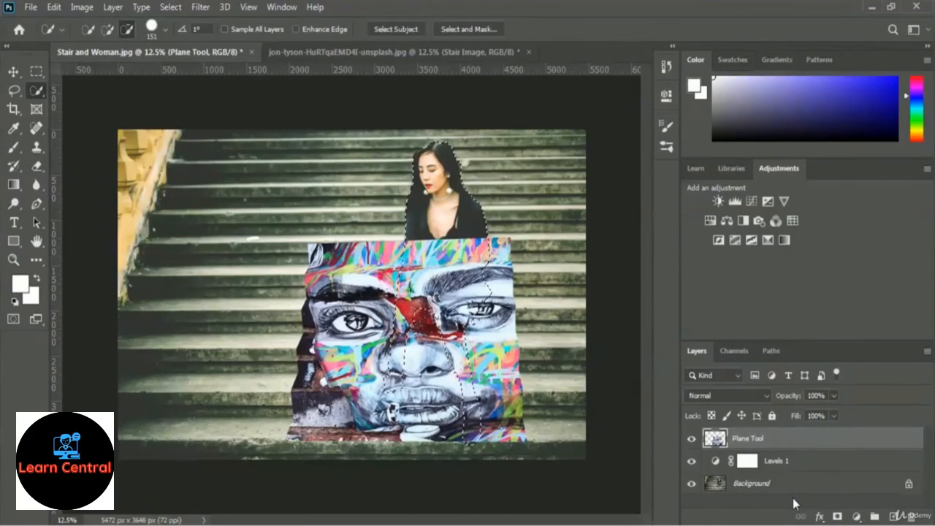
{"action": "left_click", "coordinate": [838, 518]}
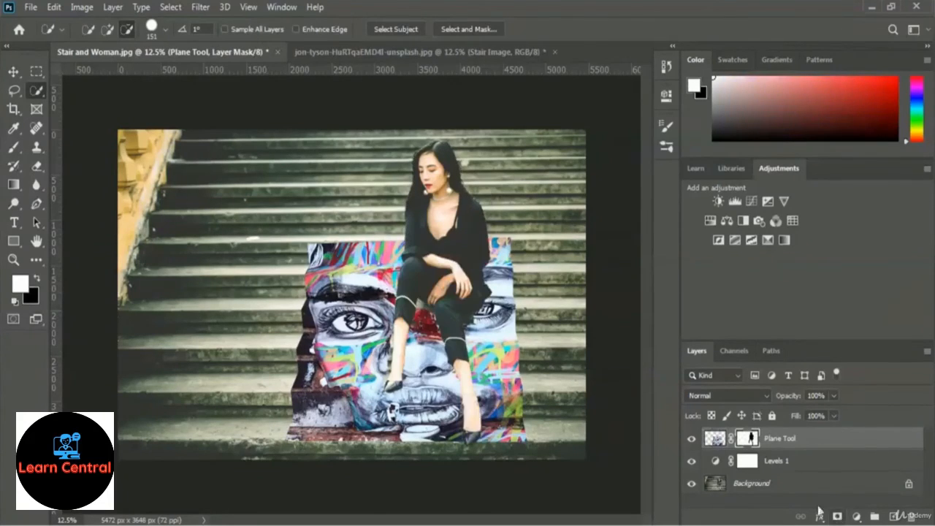